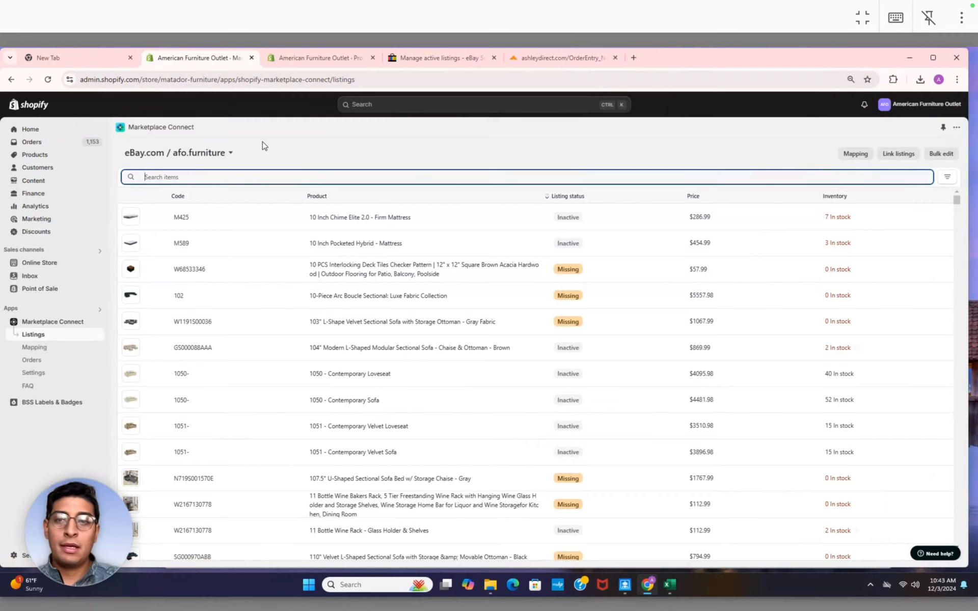
# Search the eBay listings for H400-427 and open the Lynxtyn home office desk's listing
pyautogui.rightClick(232, 178)
pyautogui.click(265, 283)
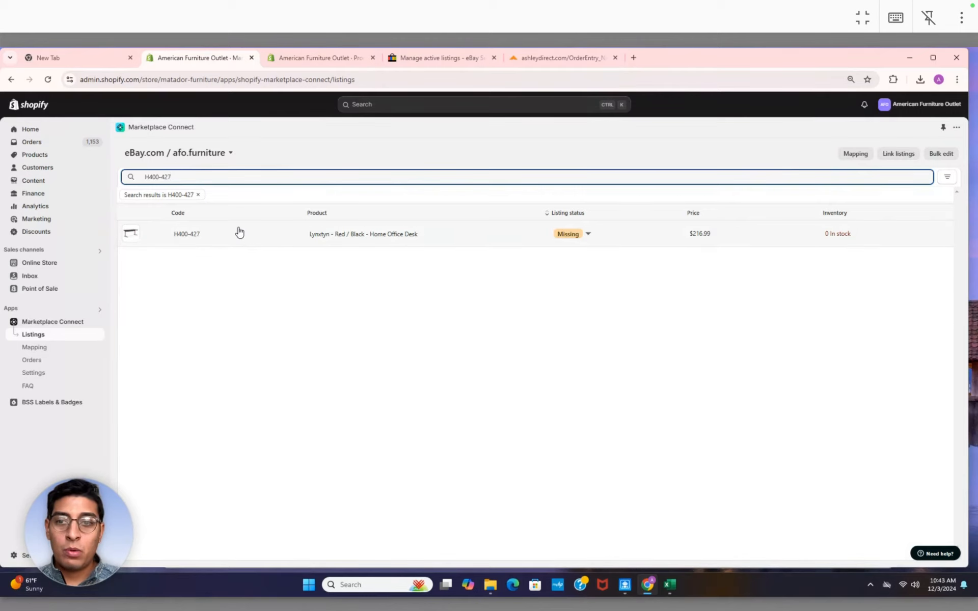
pyautogui.click(237, 232)
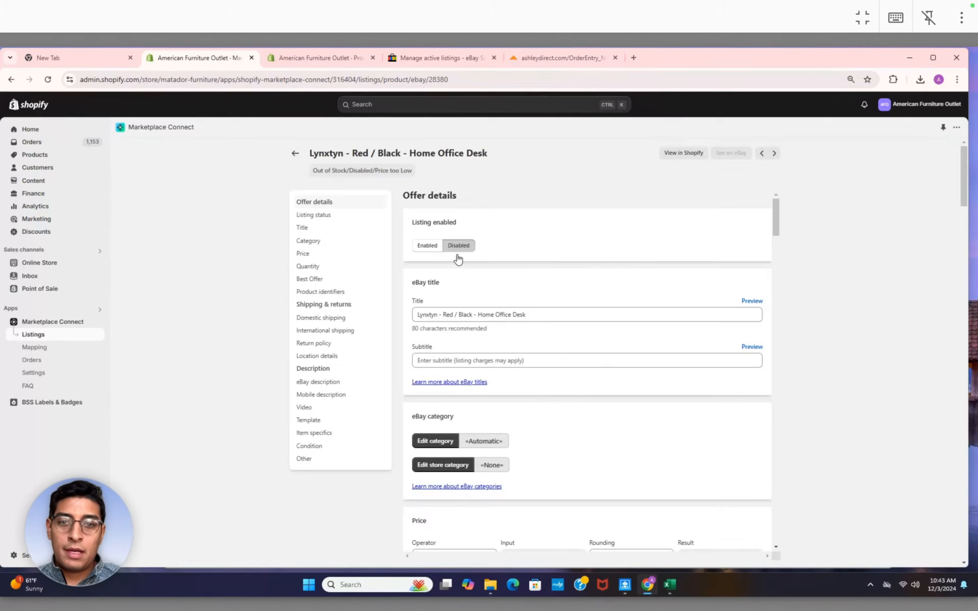
# Enable the desk's eBay listing and choose Home Office Desks from the suggested eBay categories
pyautogui.click(436, 248)
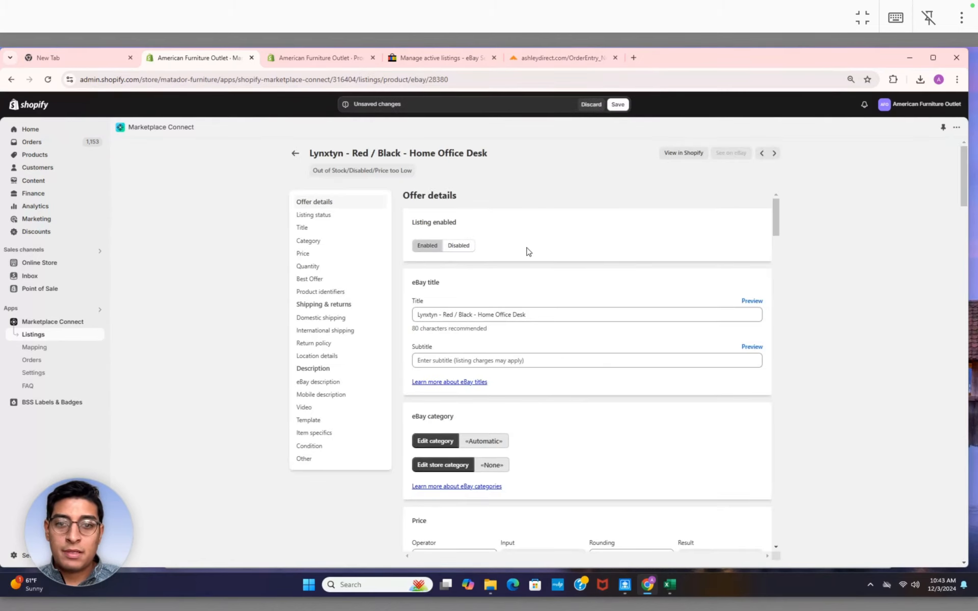
pyautogui.scroll(-1, 527, 250)
pyautogui.click(439, 391)
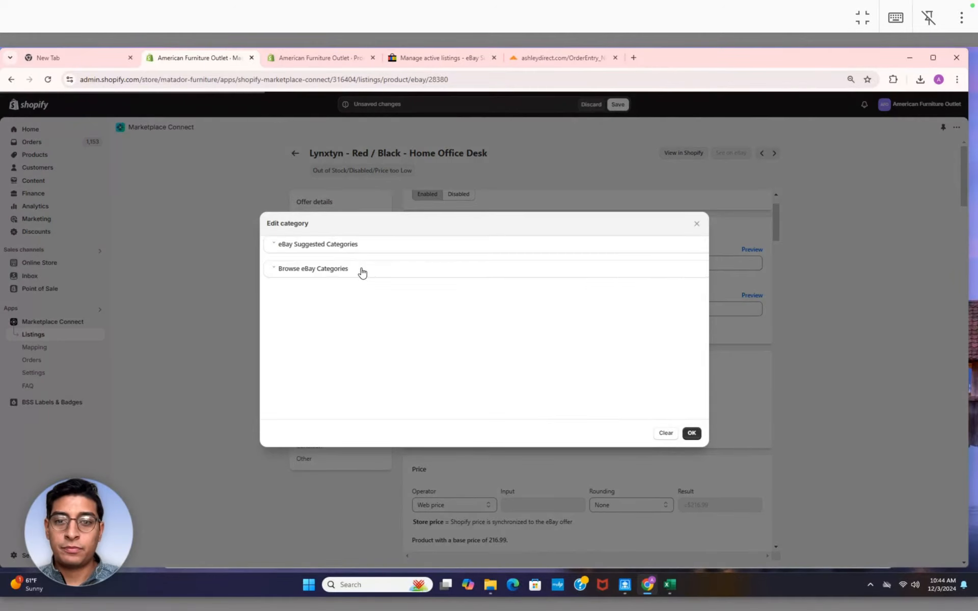
pyautogui.click(338, 247)
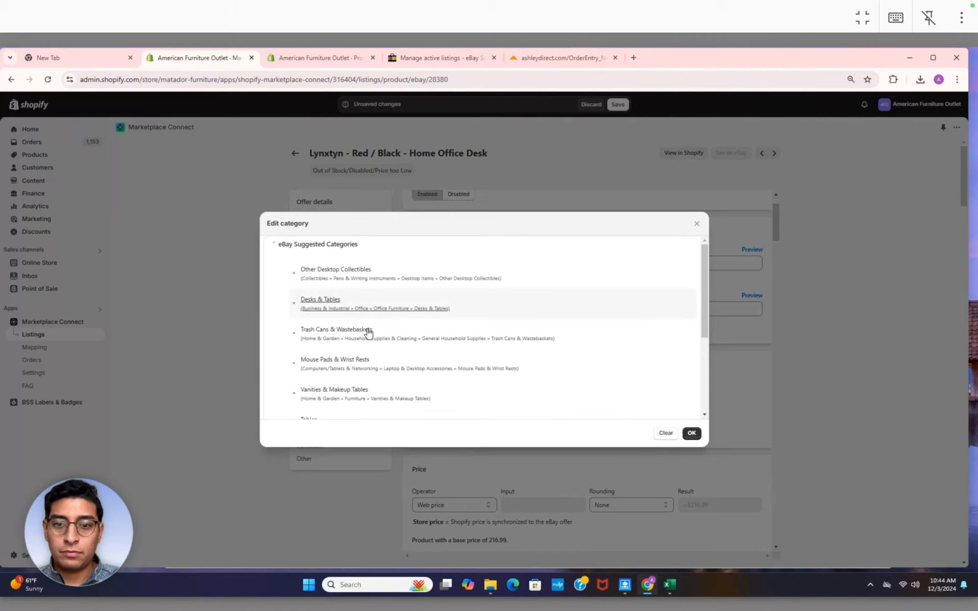
pyautogui.scroll(-1, 372, 362)
pyautogui.scroll(-1, 373, 362)
pyautogui.click(357, 405)
pyautogui.click(683, 433)
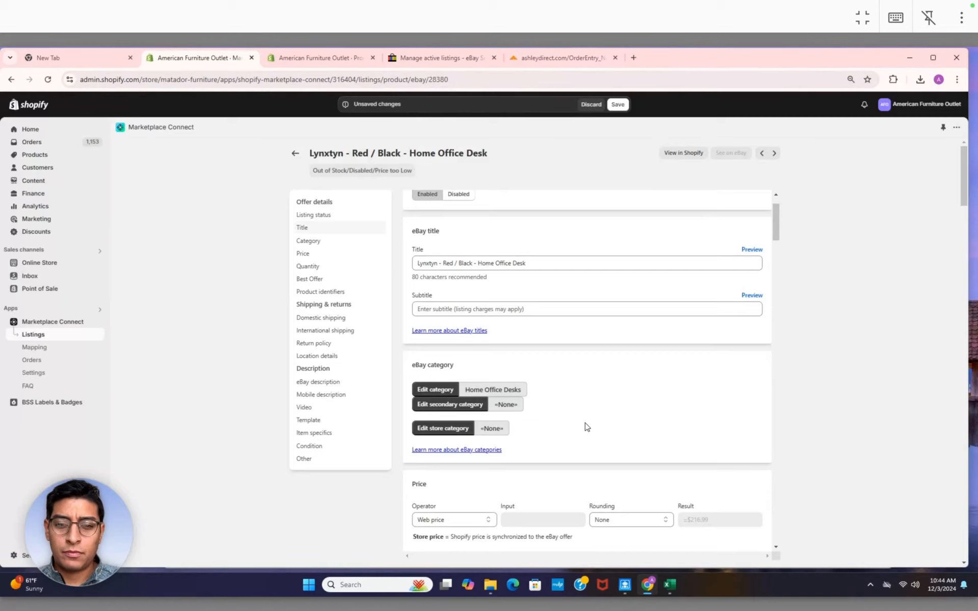
# Change the listing's price operator to Fixed price and set the price to 206.99
pyautogui.scroll(-2, 586, 426)
pyautogui.click(469, 428)
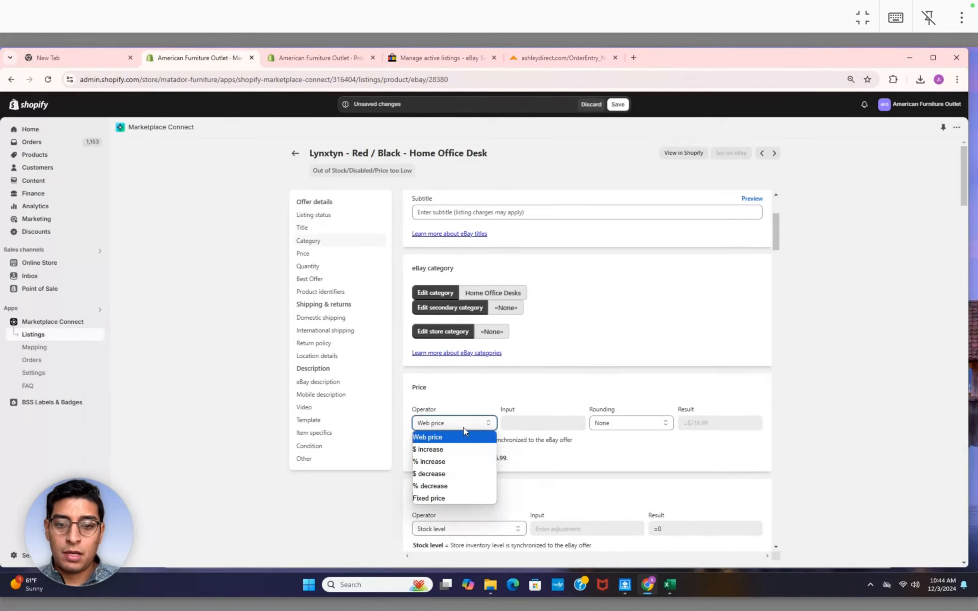
pyautogui.click(453, 498)
pyautogui.click(520, 425)
pyautogui.write('2')
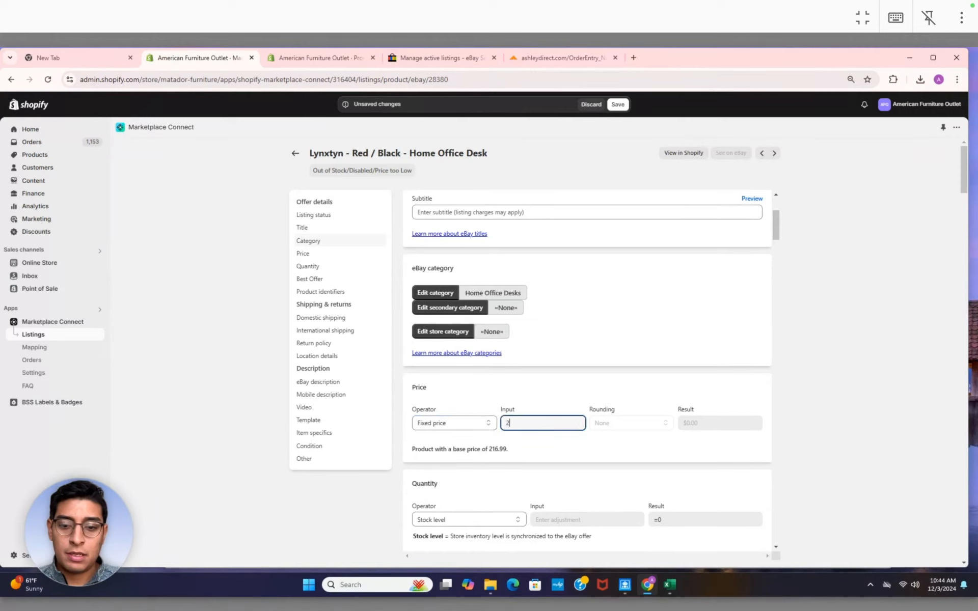
pyautogui.write('06.99')
# Change the quantity operator to Fixed quantity and set the quantity to 2
pyautogui.scroll(-2, 556, 414)
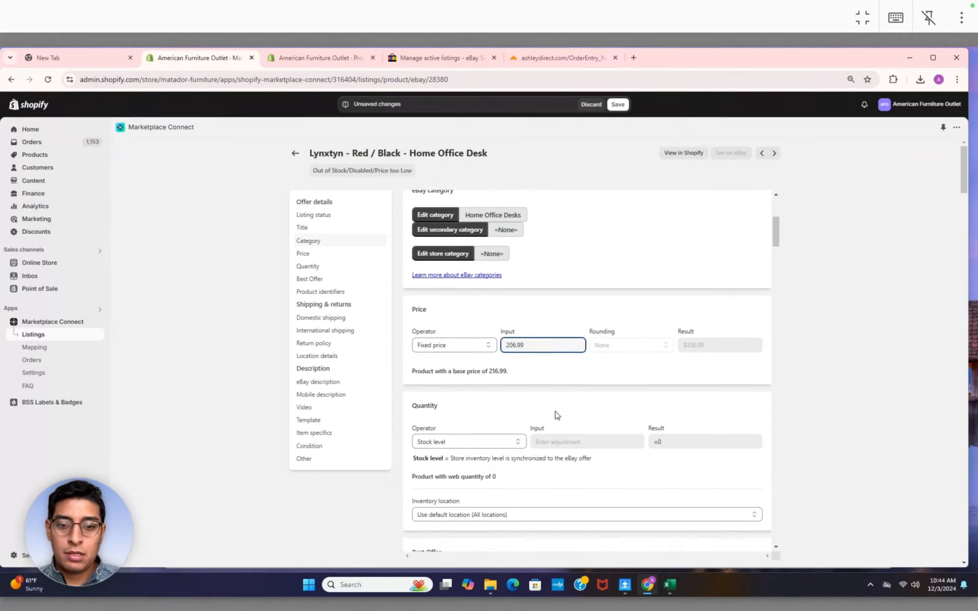
pyautogui.click(462, 417)
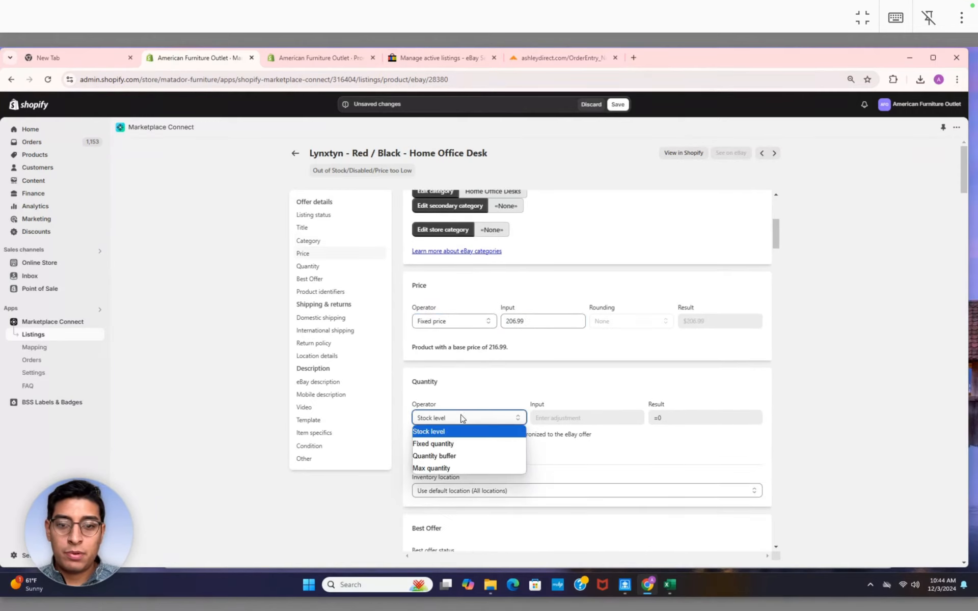
pyautogui.click(448, 444)
pyautogui.click(554, 418)
pyautogui.scroll(-5, 553, 418)
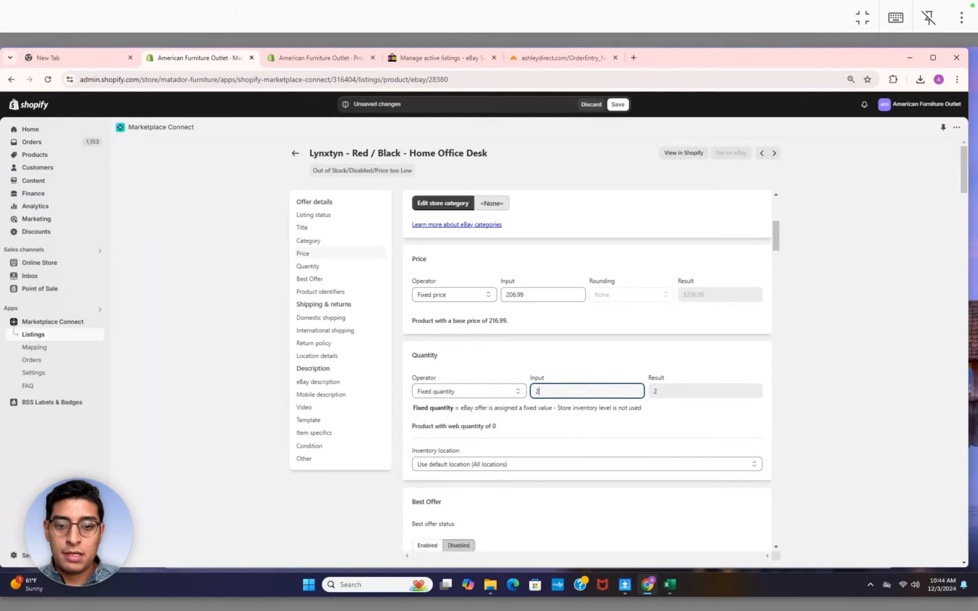
# Set domestic shipping service 1 to FedEx Ground or FedEx Home Delivery and choose the handling time
pyautogui.scroll(-6, 560, 382)
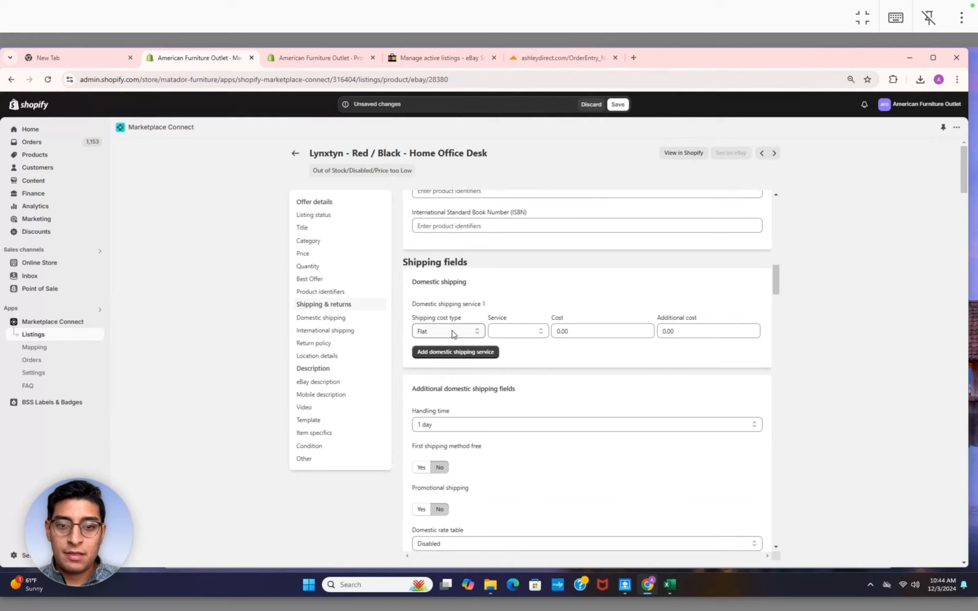
pyautogui.click(509, 331)
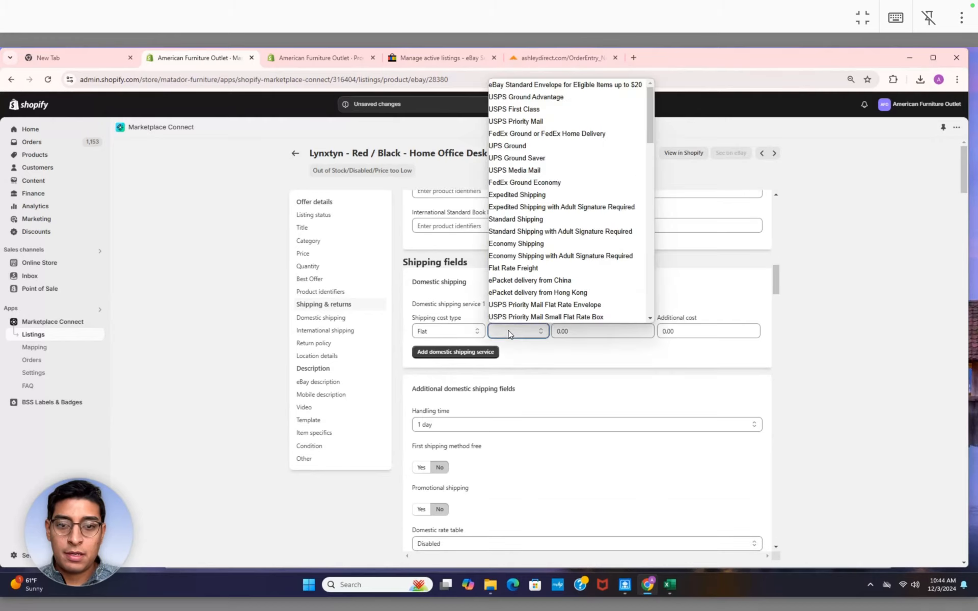
pyautogui.click(548, 134)
pyautogui.scroll(-2, 570, 421)
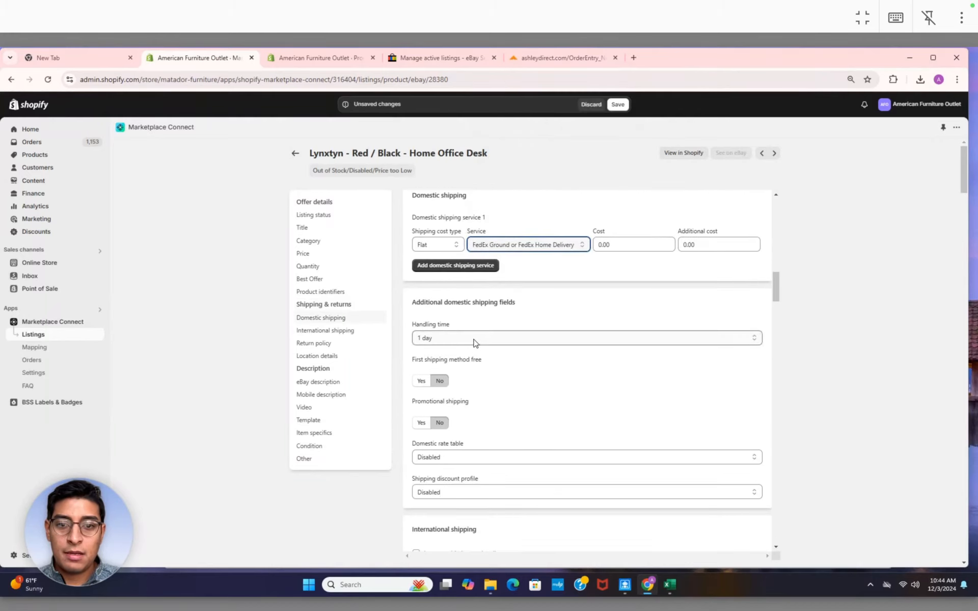
pyautogui.click(477, 338)
pyautogui.click(456, 388)
# Open the desk's product page in Shopify and select the overall dimensions text at the end of its description
pyautogui.scroll(-15, 531, 419)
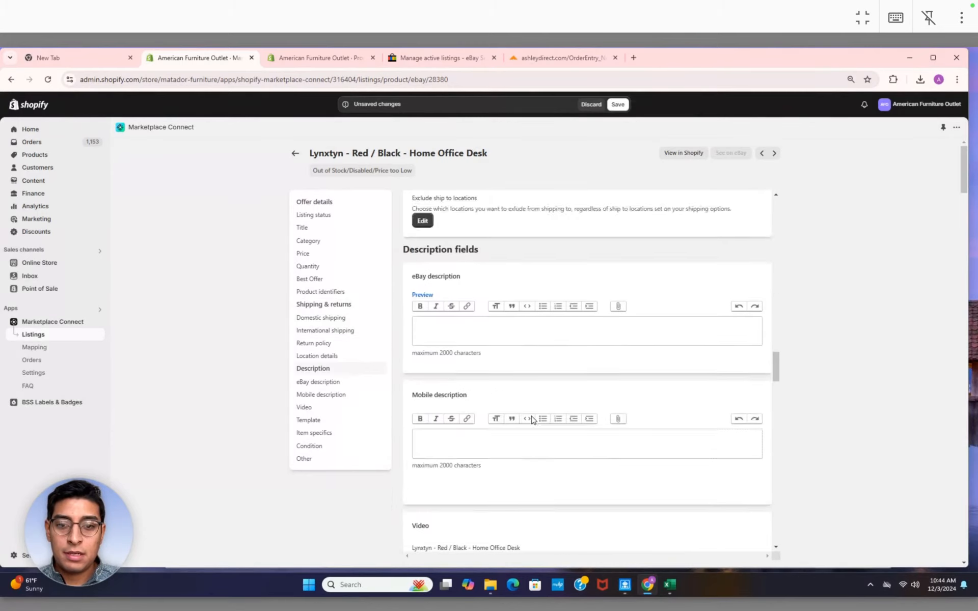
pyautogui.scroll(-7, 531, 420)
pyautogui.scroll(2, 530, 419)
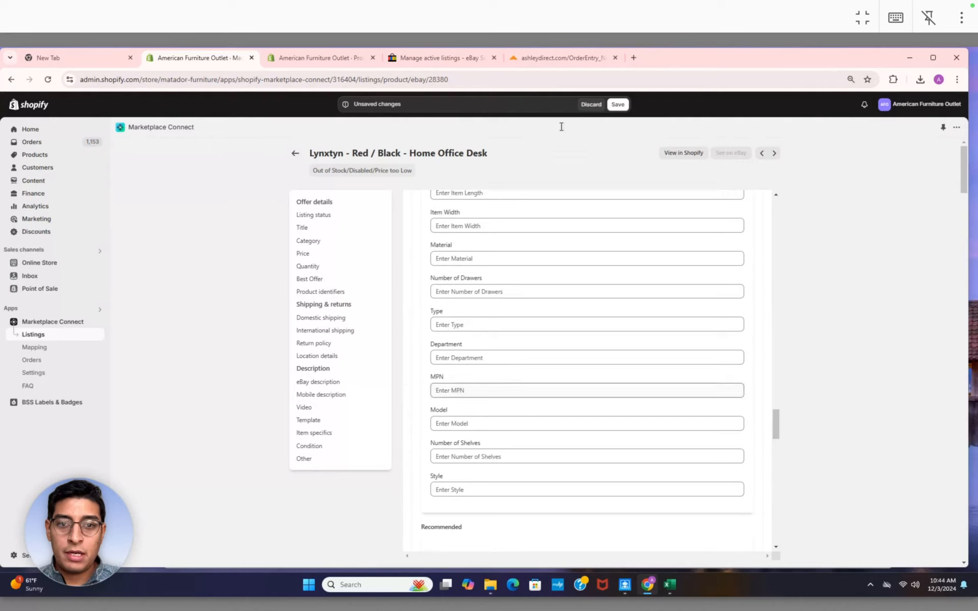
pyautogui.click(678, 154)
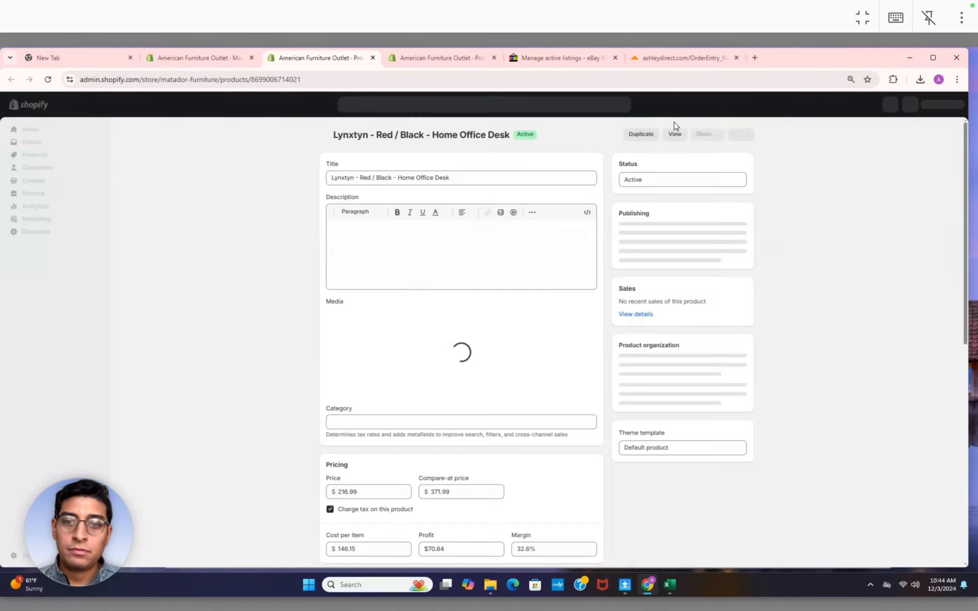
pyautogui.scroll(-1, 309, 275)
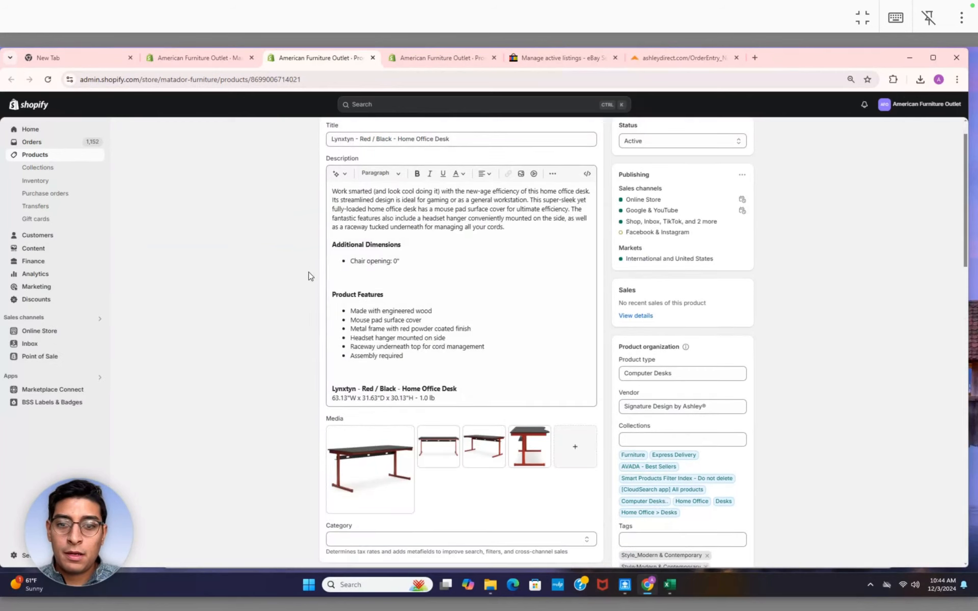
pyautogui.click(334, 396)
pyautogui.moveTo(335, 395); pyautogui.dragTo(412, 393)
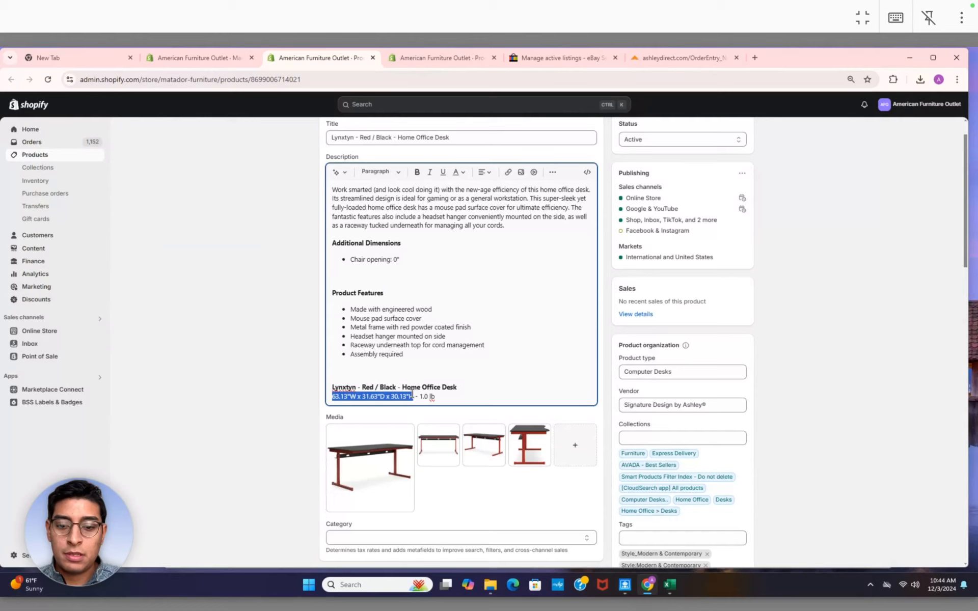
pyautogui.click(225, 59)
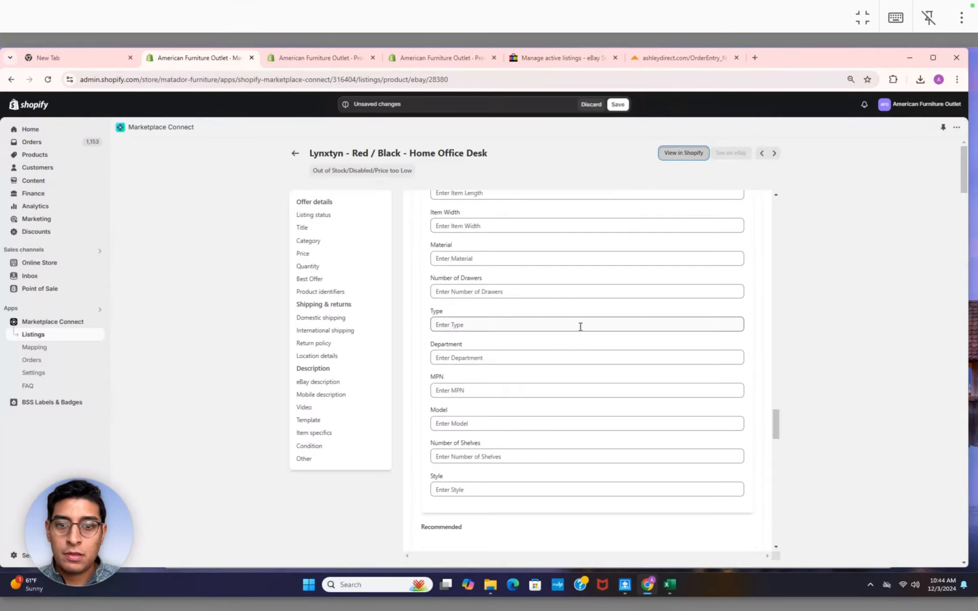
pyautogui.click(478, 253)
pyautogui.click(481, 229)
pyautogui.rightClick(479, 230)
pyautogui.click(518, 336)
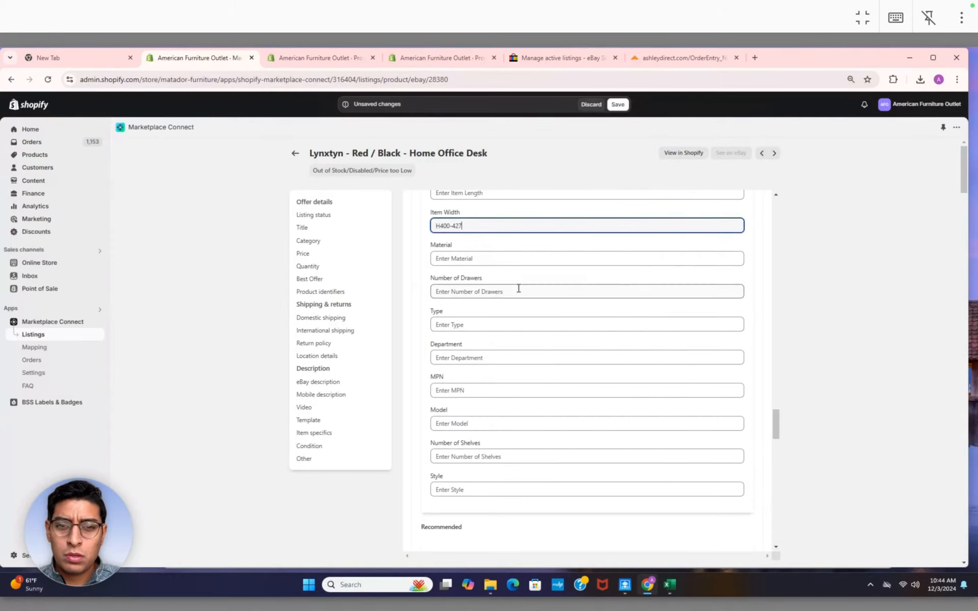
pyautogui.scroll(1, 516, 285)
pyautogui.moveTo(481, 249); pyautogui.dragTo(436, 251)
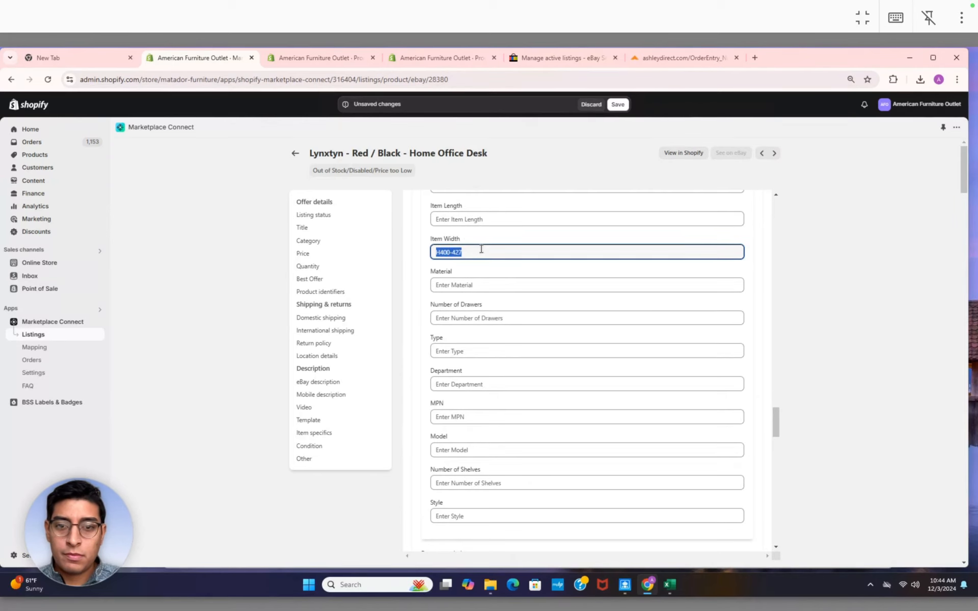
pyautogui.press('BackSpace')
# Copy the selected dimensions from the product description into the listing's Item Width and trim the entry to 63.13
pyautogui.click(321, 58)
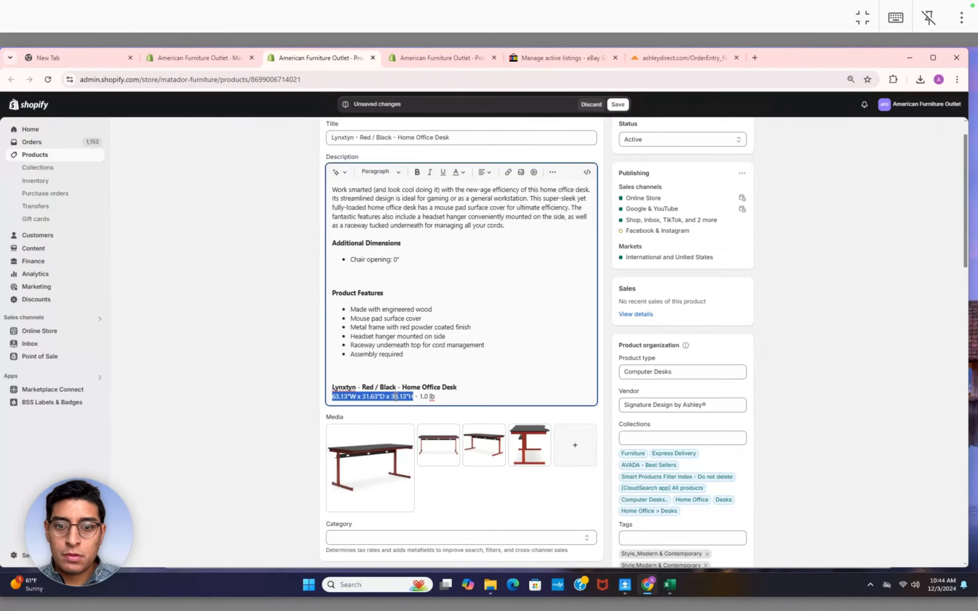
pyautogui.rightClick(396, 397)
pyautogui.click(440, 181)
pyautogui.click(233, 60)
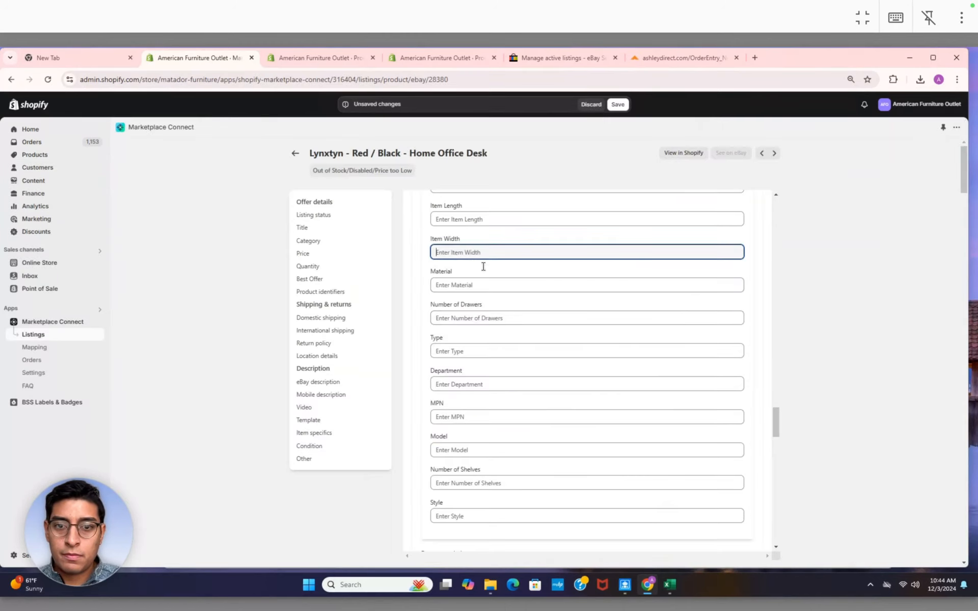
pyautogui.rightClick(468, 252)
pyautogui.click(507, 351)
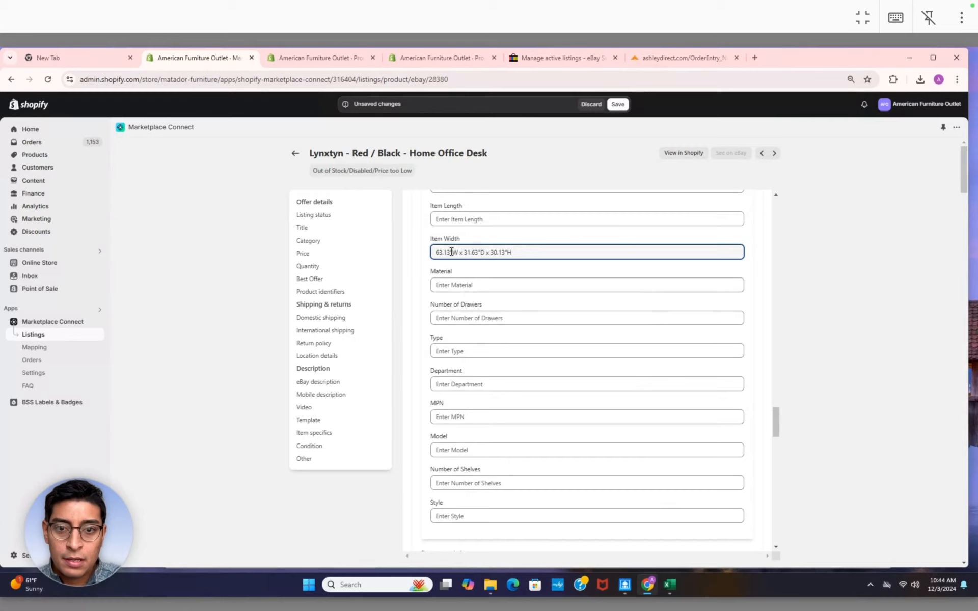
pyautogui.moveTo(450, 252); pyautogui.dragTo(528, 251)
pyautogui.press('BackSpace')
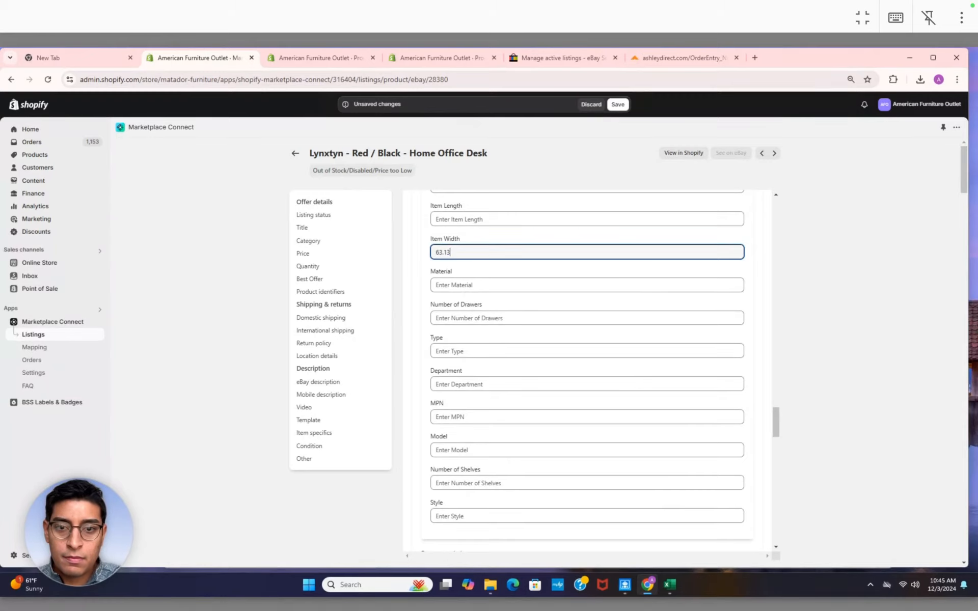
# Set the listing's Item Length to 31.63 and its Item Height to 30.13
pyautogui.click(480, 220)
pyautogui.write('31.63')
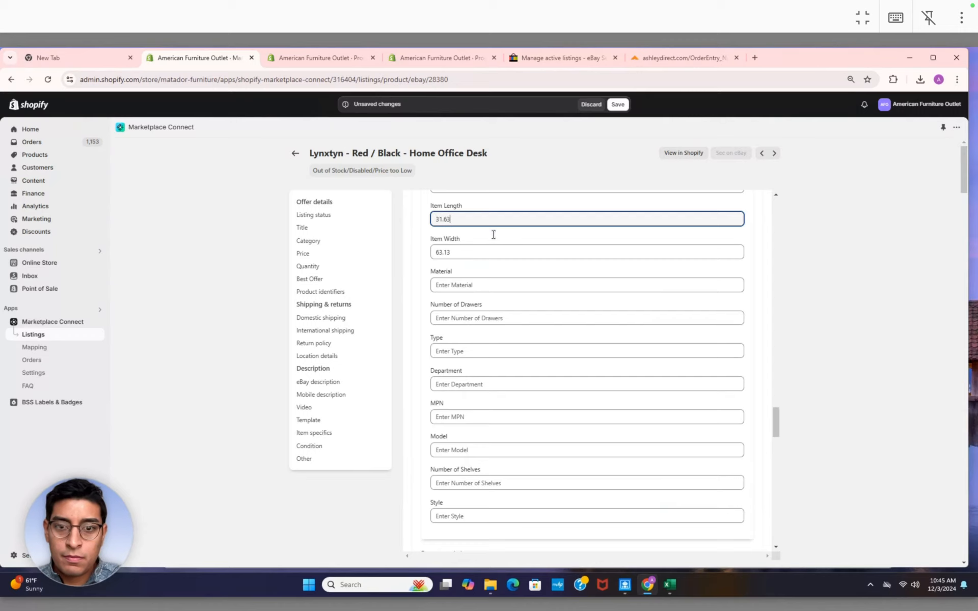
pyautogui.hotkey('shift', 'Tab')
pyautogui.rightClick(486, 212)
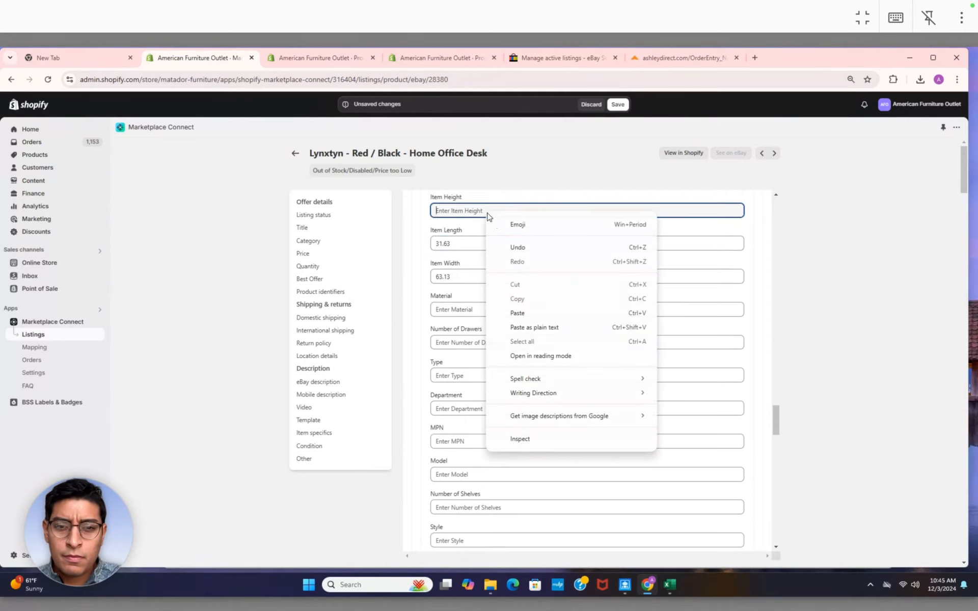
pyautogui.click(524, 315)
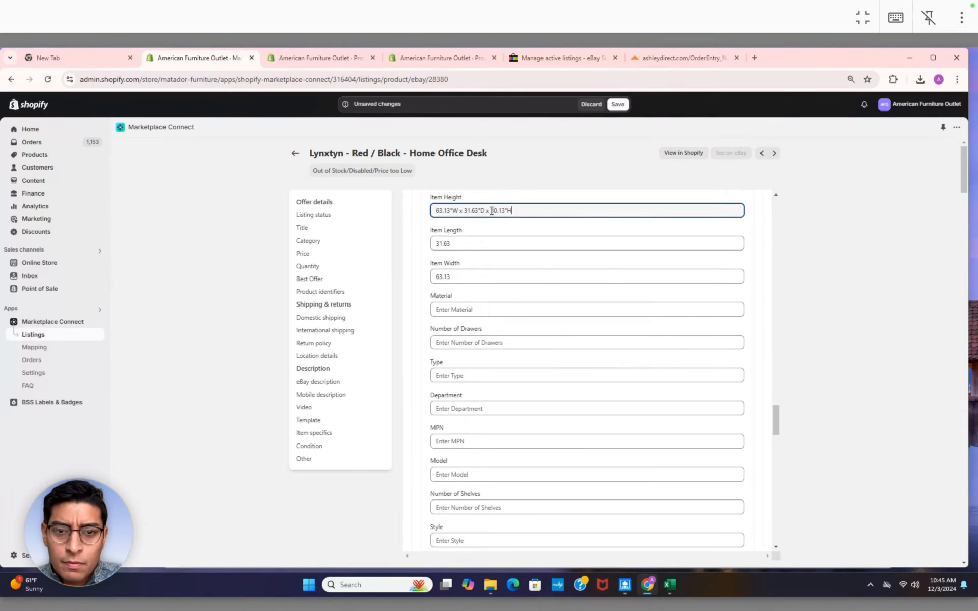
pyautogui.hotkey('ctrl', 'a')
pyautogui.write('30.1')
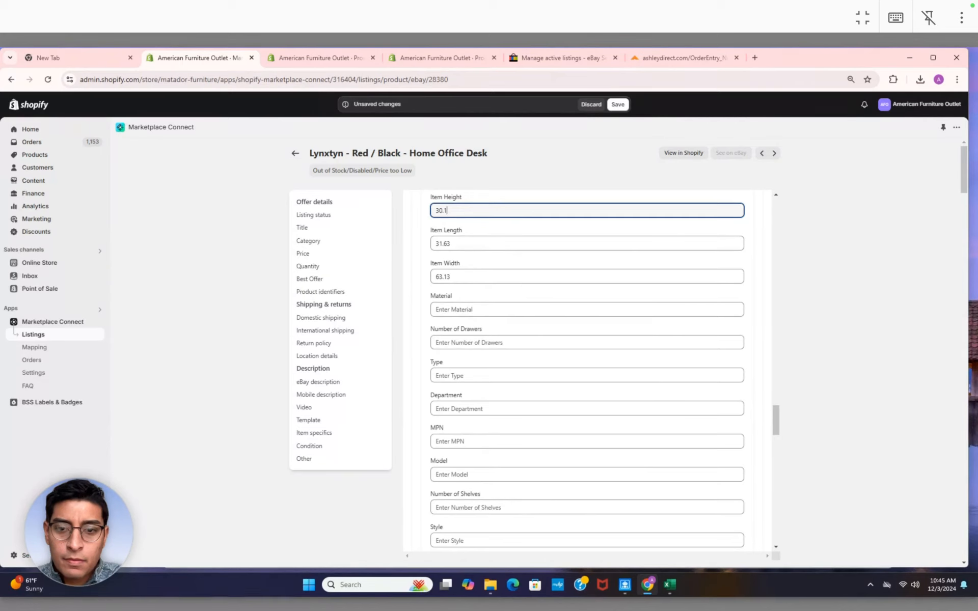
pyautogui.write('3')
# Check the full list of tags on the Shopify product page and set the listing's Material to Wood
pyautogui.scroll(-1, 545, 332)
pyautogui.click(497, 301)
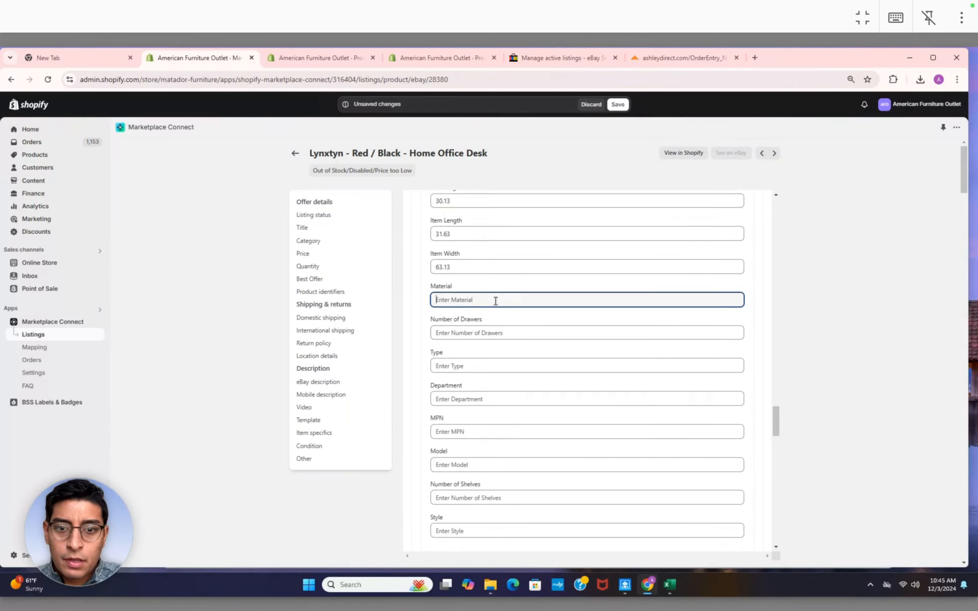
pyautogui.click(341, 62)
pyautogui.scroll(-5, 712, 382)
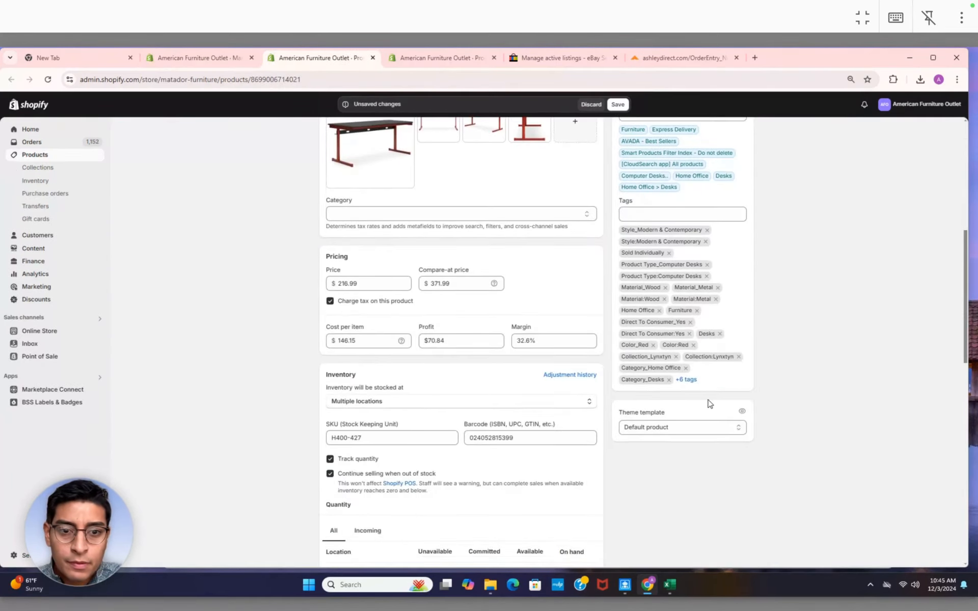
pyautogui.click(688, 379)
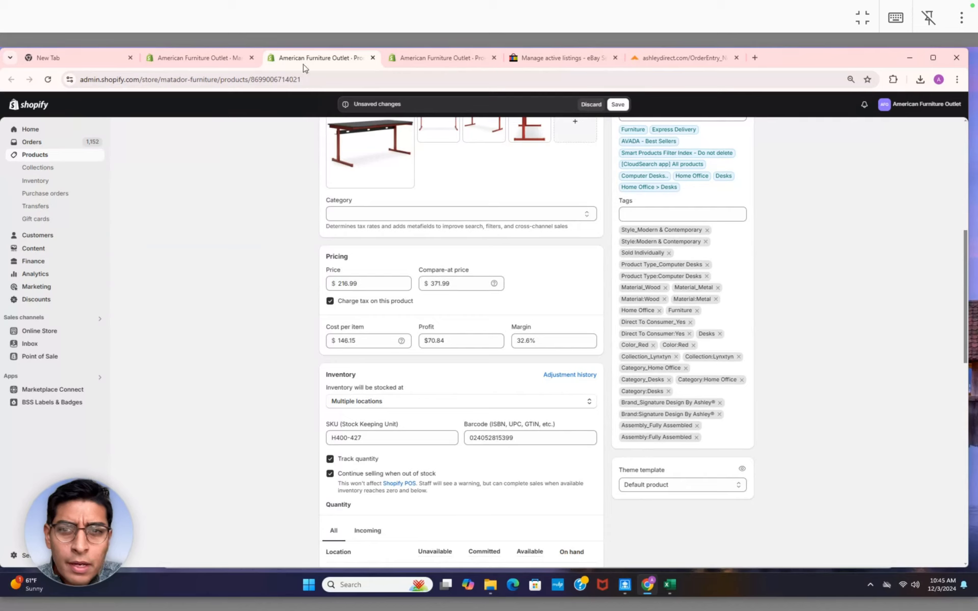
pyautogui.click(213, 59)
pyautogui.write('Wood')
# Enter Red as the color in the listing's item specifics and save the listing changes
pyautogui.scroll(1, 487, 310)
pyautogui.click(464, 204)
pyautogui.write('Red')
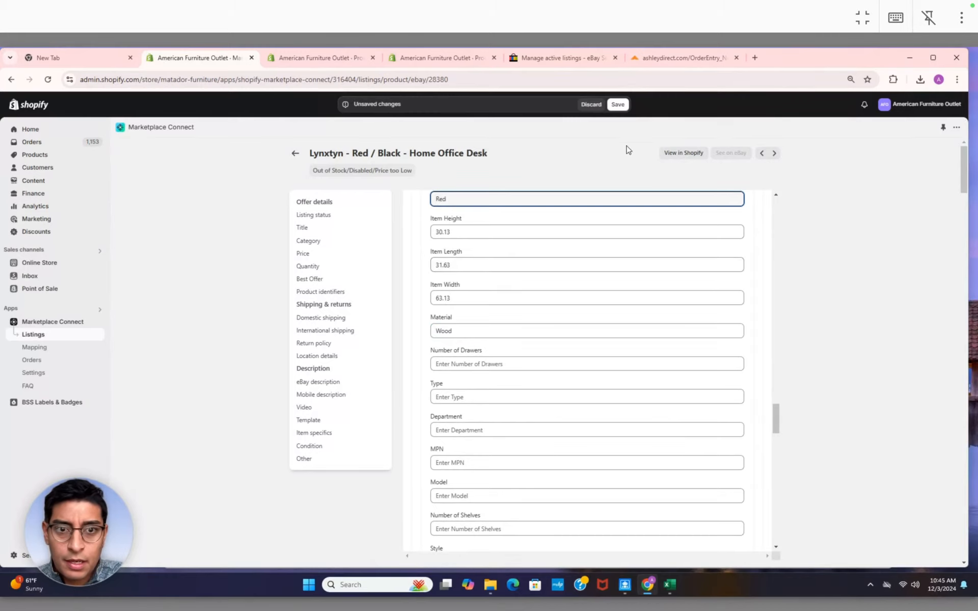
pyautogui.click(618, 105)
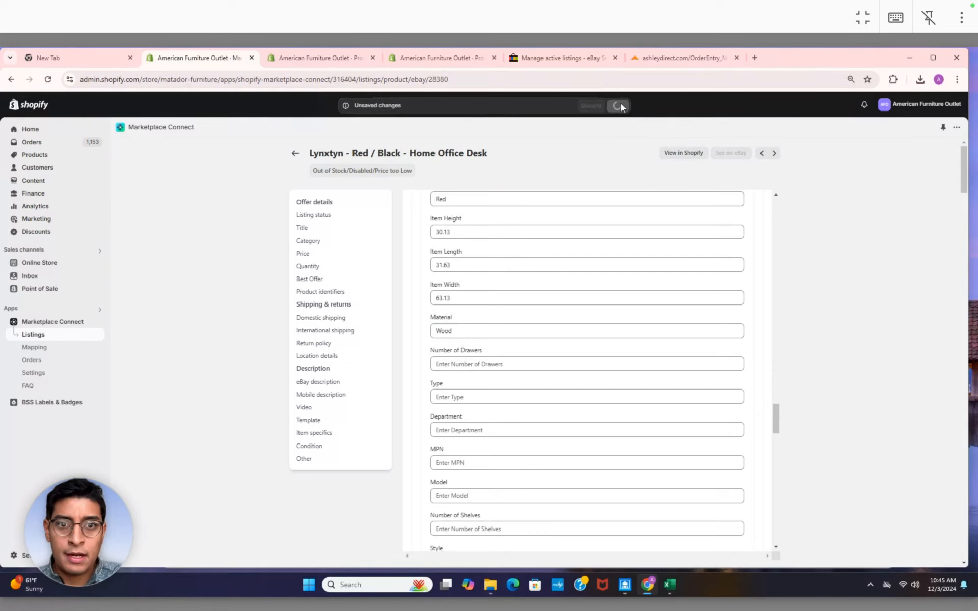
# Return to the Marketplace Connect listings and check the offer status of the Lynxtyn desk H400-427
pyautogui.scroll(10, 573, 386)
pyautogui.scroll(10, 573, 386)
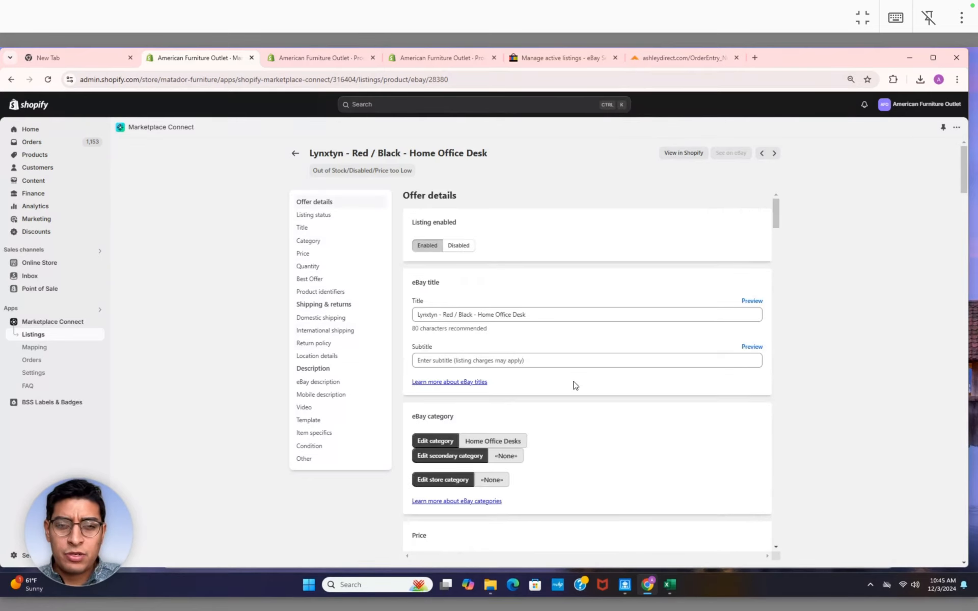
pyautogui.click(294, 154)
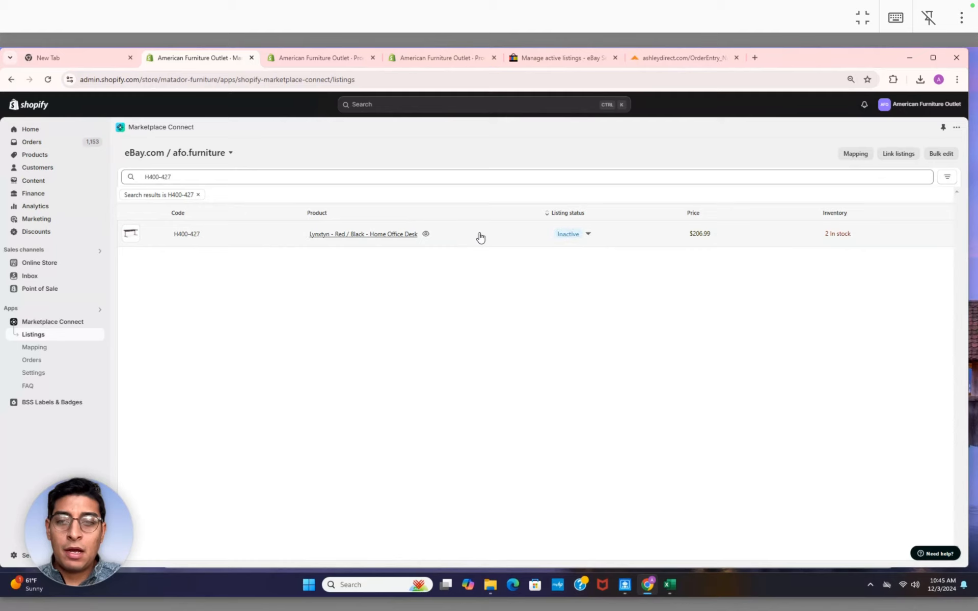
pyautogui.click(588, 236)
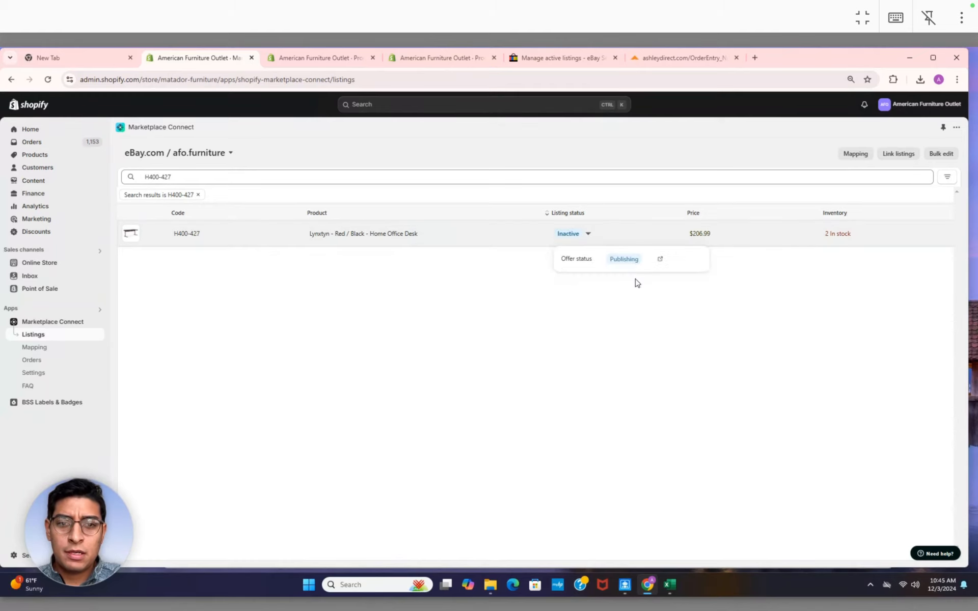
pyautogui.click(493, 304)
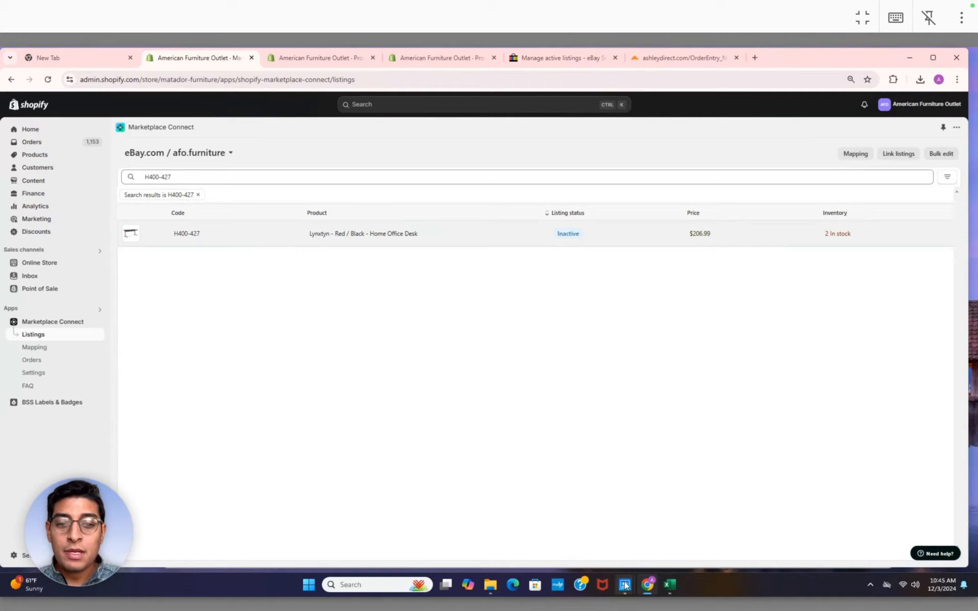
# Switch to the KEYENCE RK-10 Scenario Editor and run the ebaylistingfromashleyexpress(CATEGORY) scenario
pyautogui.moveTo(625, 589)
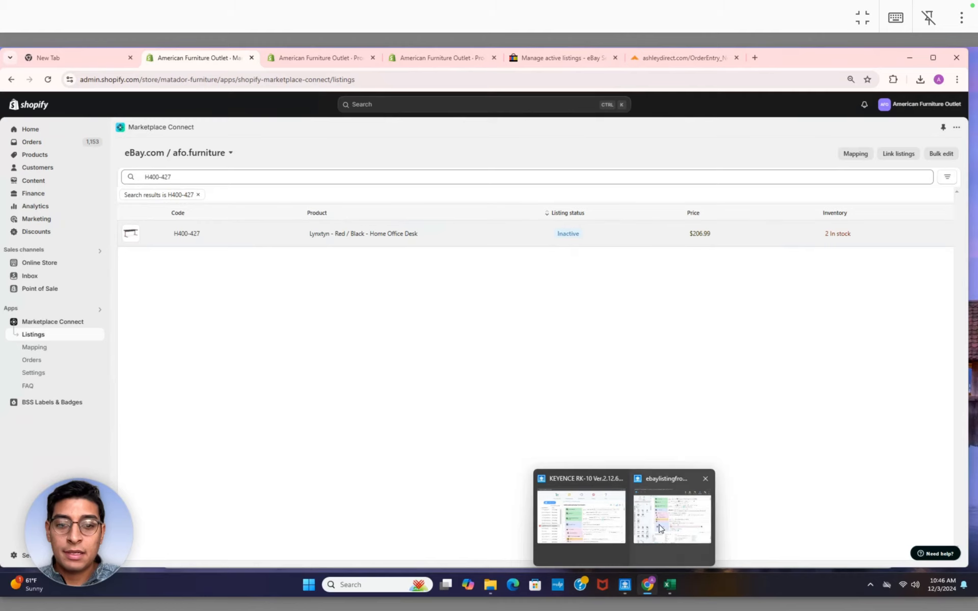
pyautogui.click(641, 555)
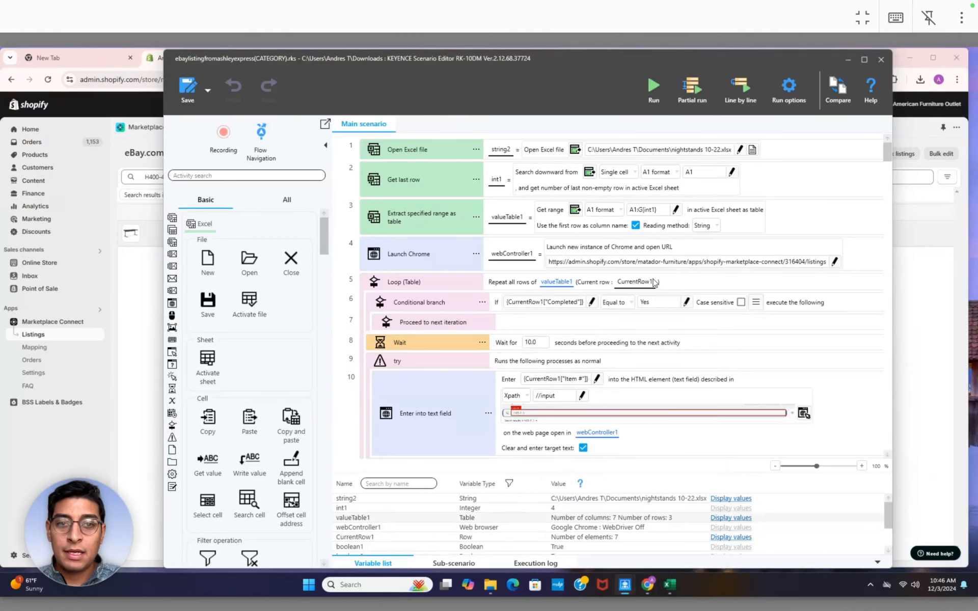
pyautogui.click(653, 86)
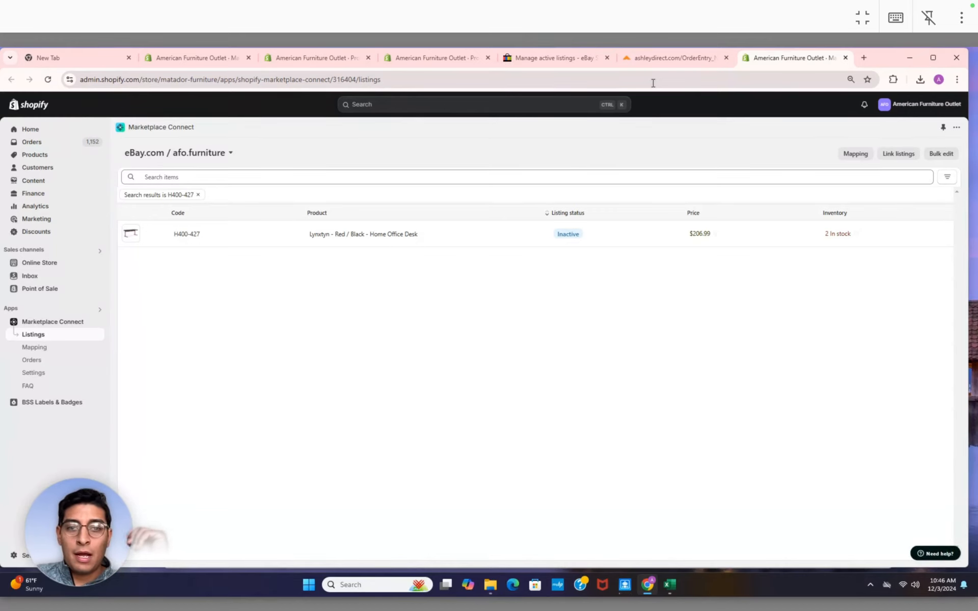
# Search the eBay listings for H743-34, open the Realyn Light Brown home office desk and confirm the product as found
pyautogui.hotkey('ctrl', 'v')
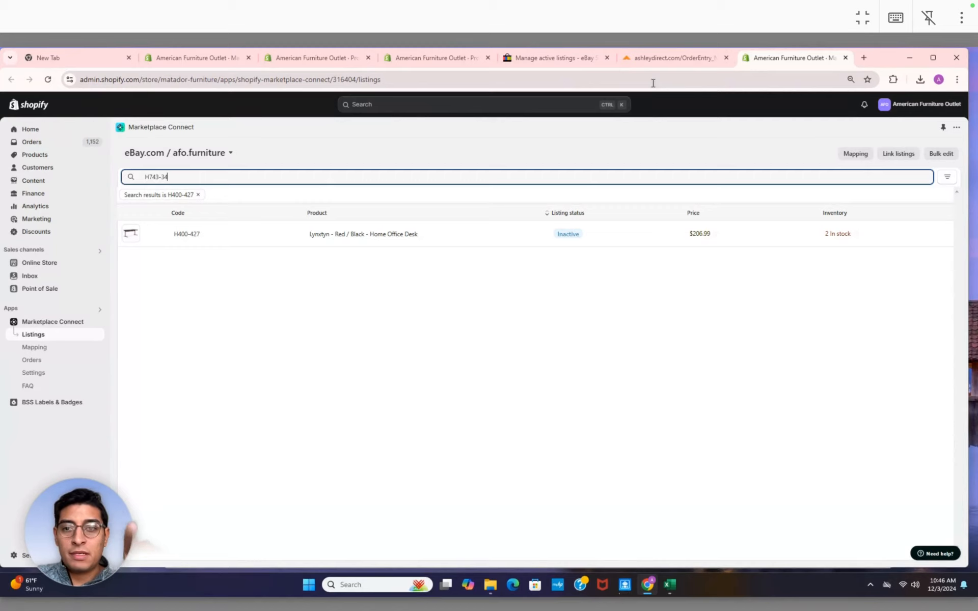
pyautogui.press('Return')
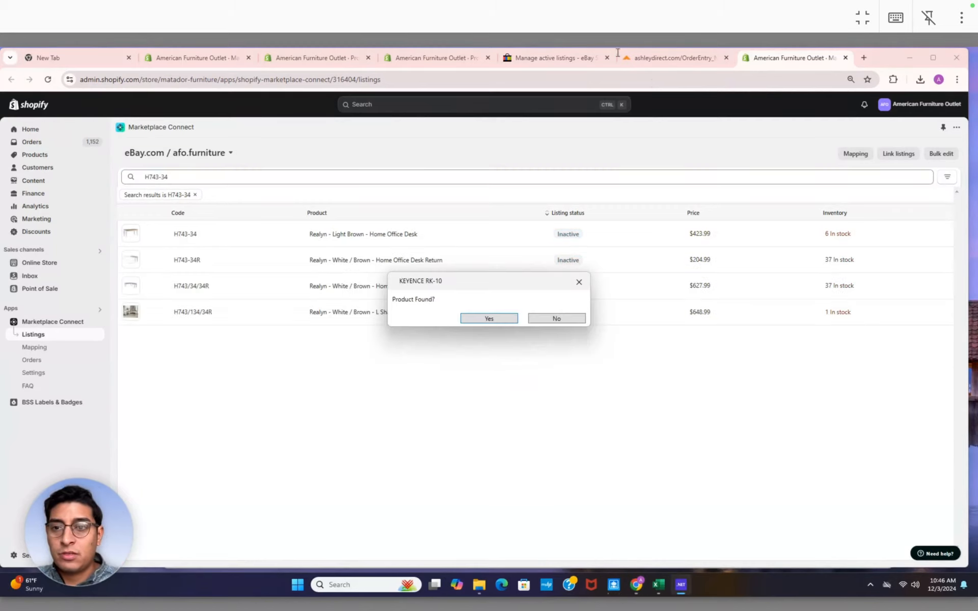
pyautogui.click(214, 239)
pyautogui.click(475, 321)
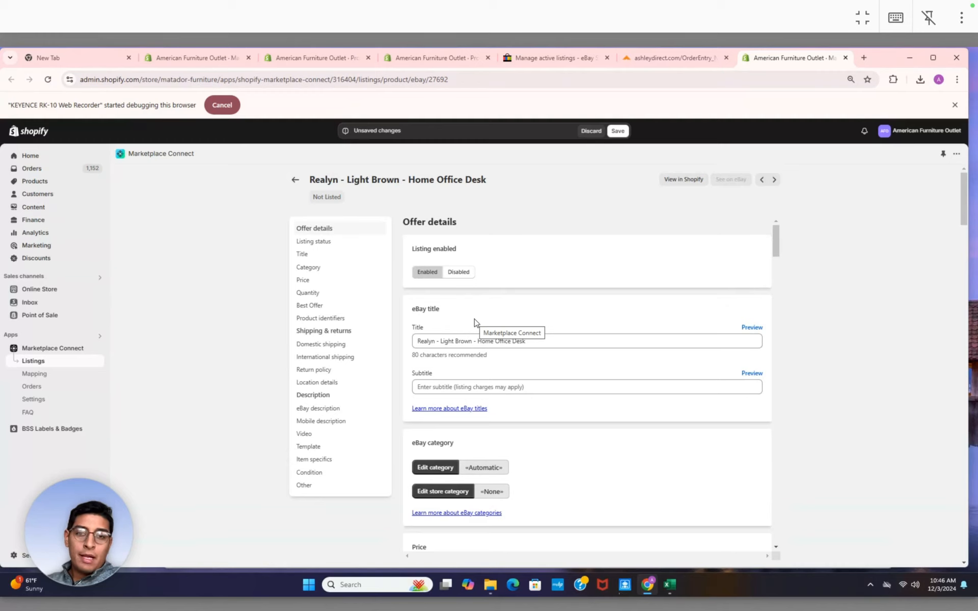
# Choose Home Office Desks from the eBay suggested categories for the Realyn desk listing
pyautogui.scroll(-2, 474, 322)
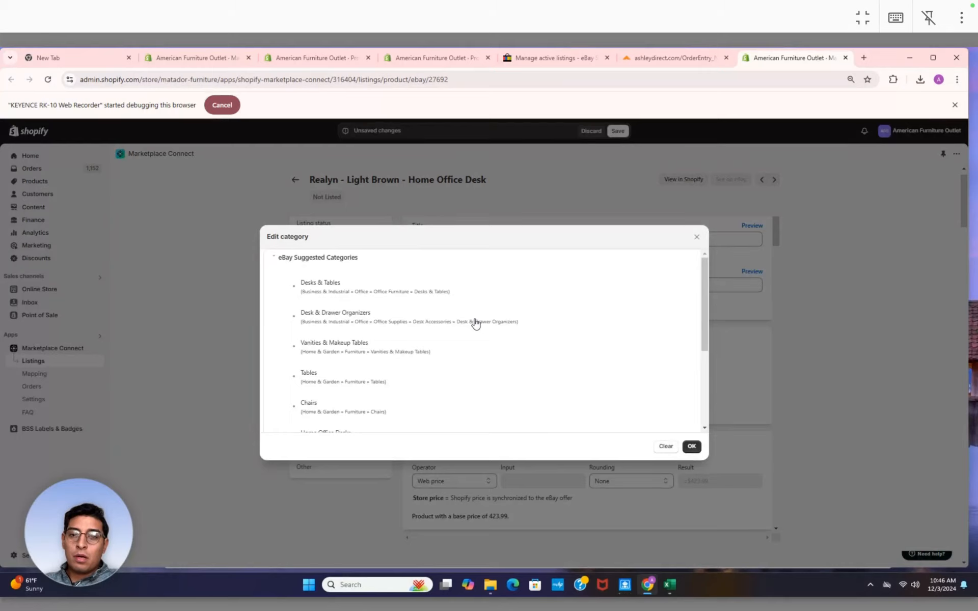
pyautogui.scroll(-2, 473, 322)
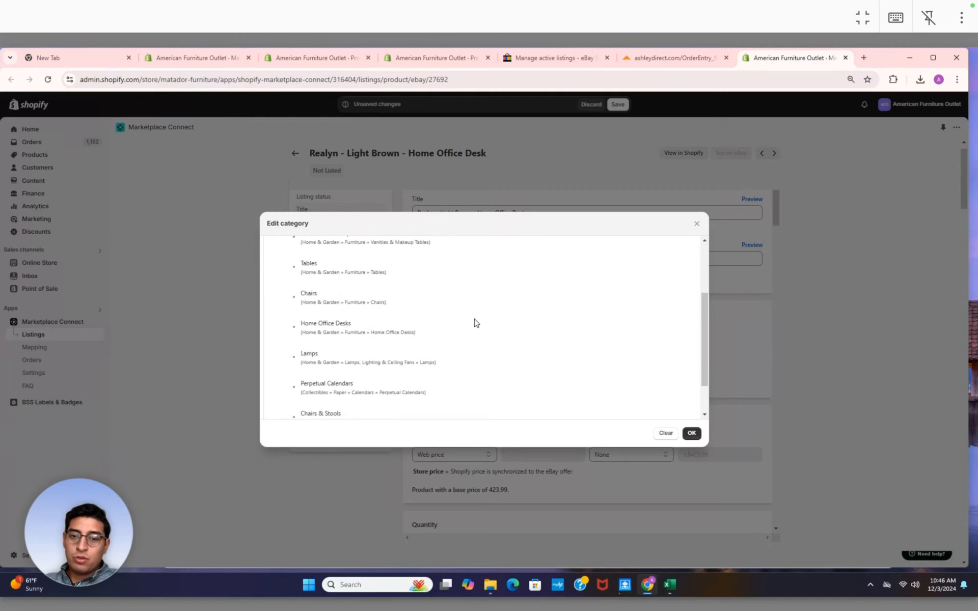
pyautogui.click(474, 323)
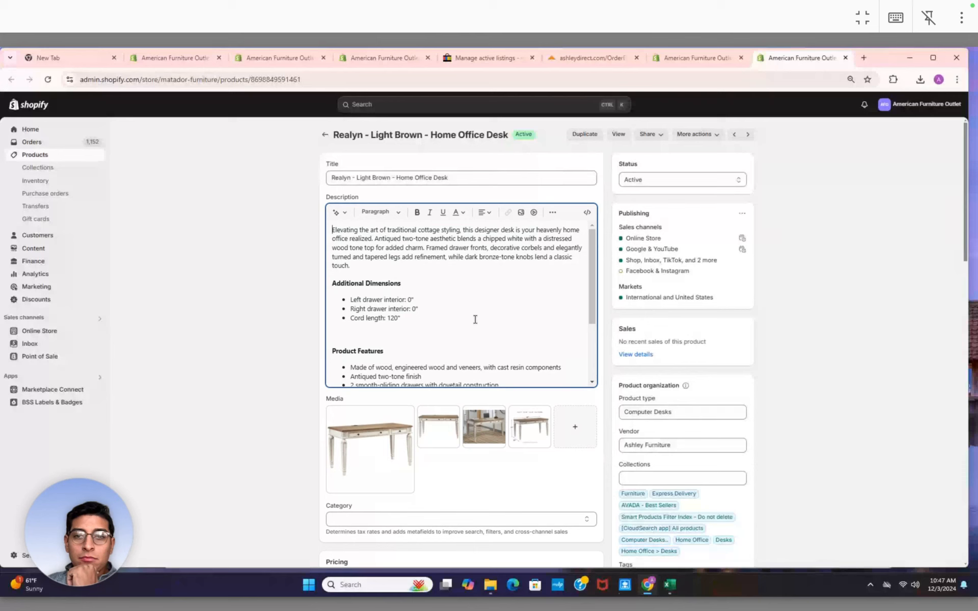
# Add "WE DO NOT SHIP TO THE FOLLOWING STATES: DC, ID, MD, ME, MS, NM, SD" above the Realyn desk's description and save the product
pyautogui.write('"')
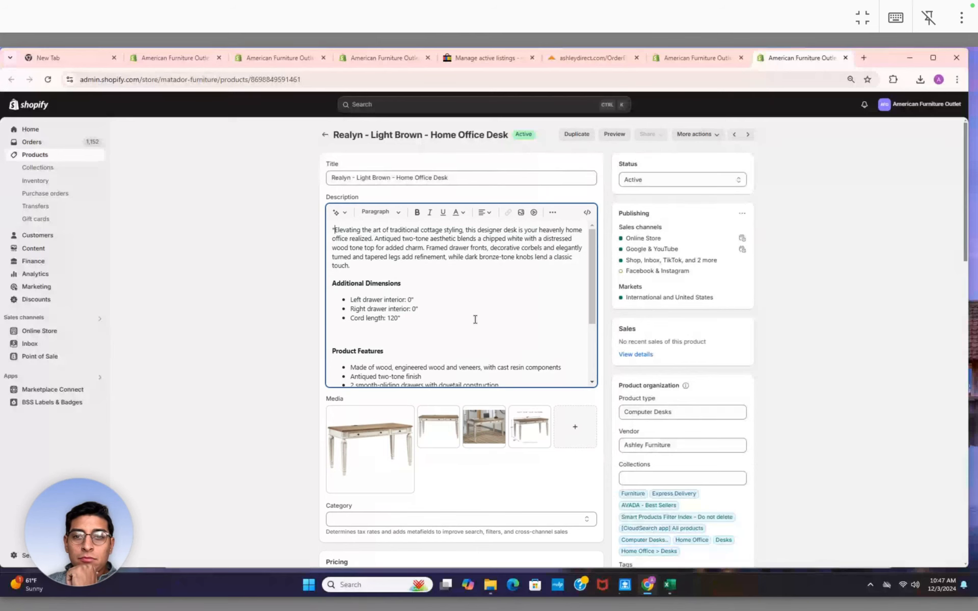
pyautogui.press('BackSpace')
pyautogui.write('WE DO NOT SHIP TO THE FOLLOWING STATES: DC, ID, MD, ME, MS, NM, SD')
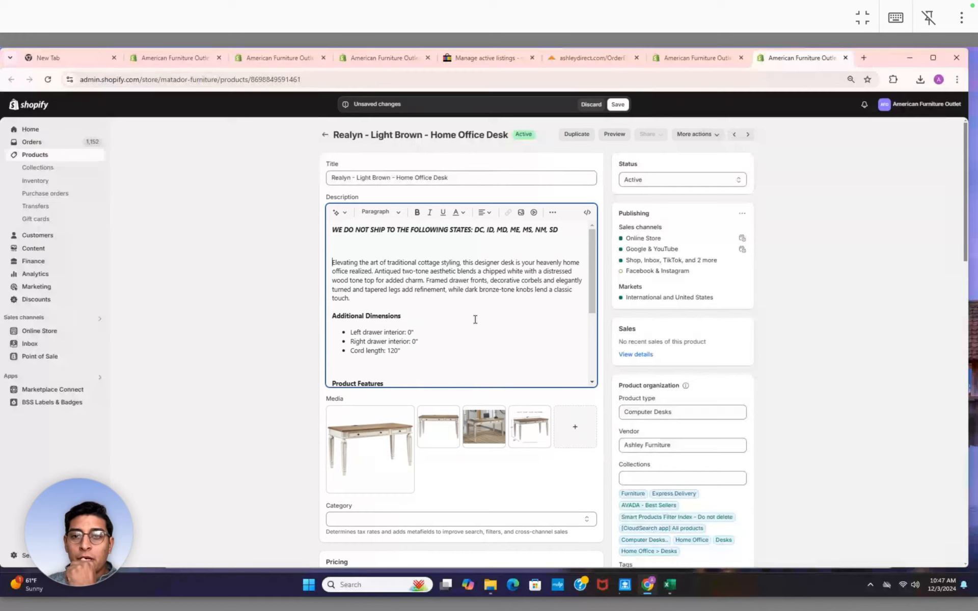
pyautogui.hotkey('ctrl', 'a')
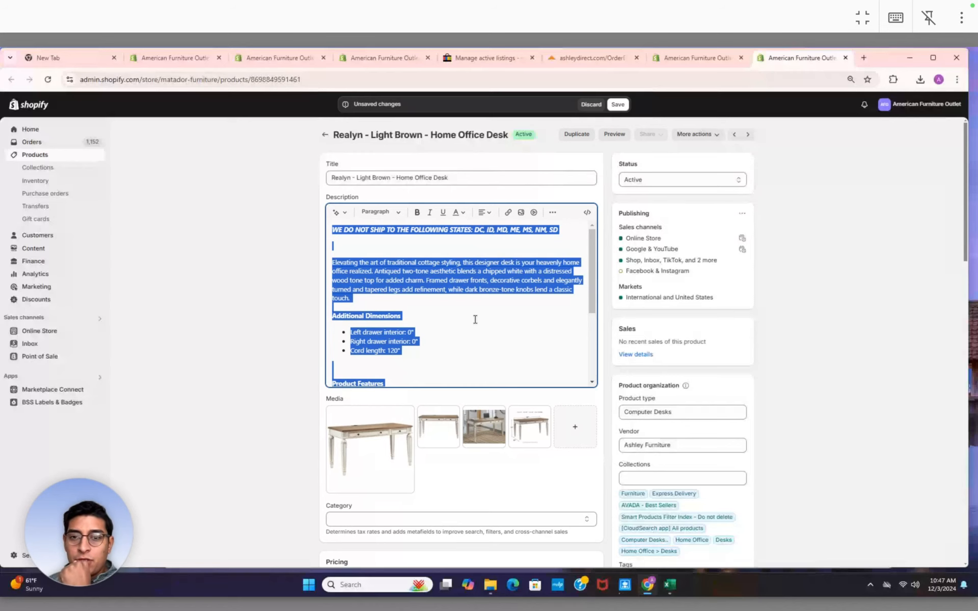
pyautogui.scroll(-7, 476, 319)
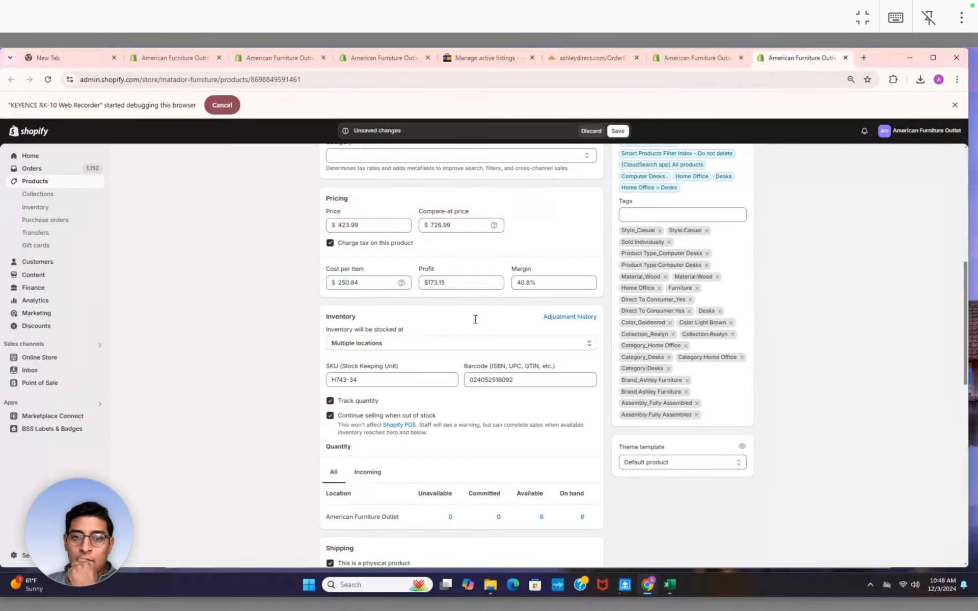
pyautogui.hotkey('ctrl', 's')
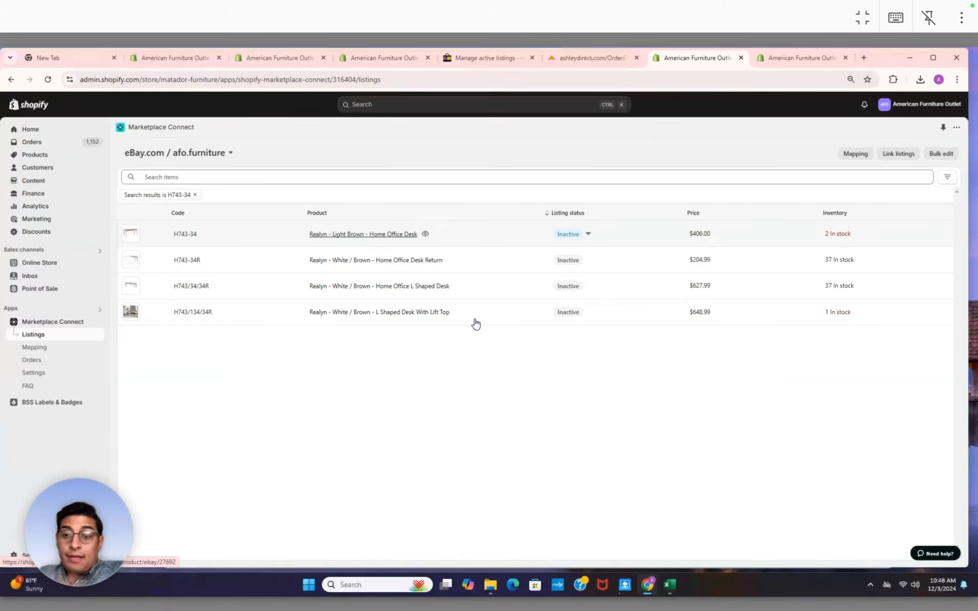
# Search the eBay listings for H675-17, open the Baldridge large bookcase and confirm the product as found
pyautogui.write('H675-17')
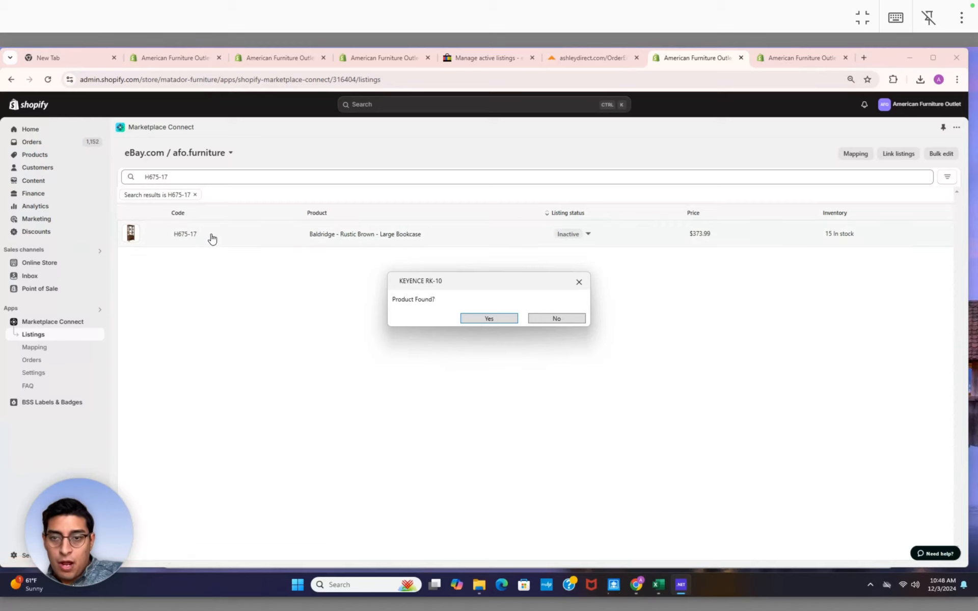
pyautogui.click(231, 240)
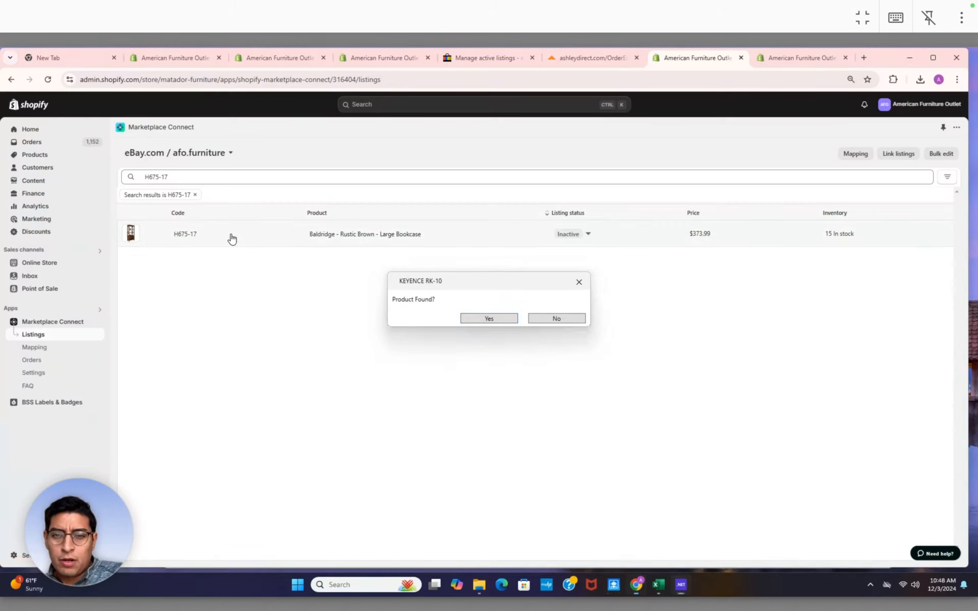
pyautogui.click(476, 321)
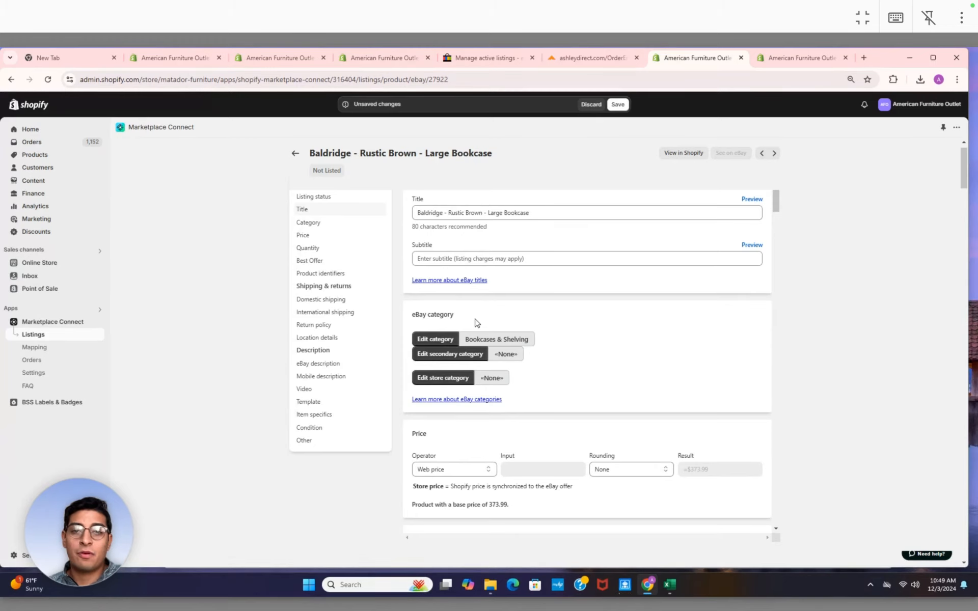
# Give the Baldridge bookcase listing a fixed price of 357 and a fixed quantity of 2
pyautogui.scroll(-2, 477, 322)
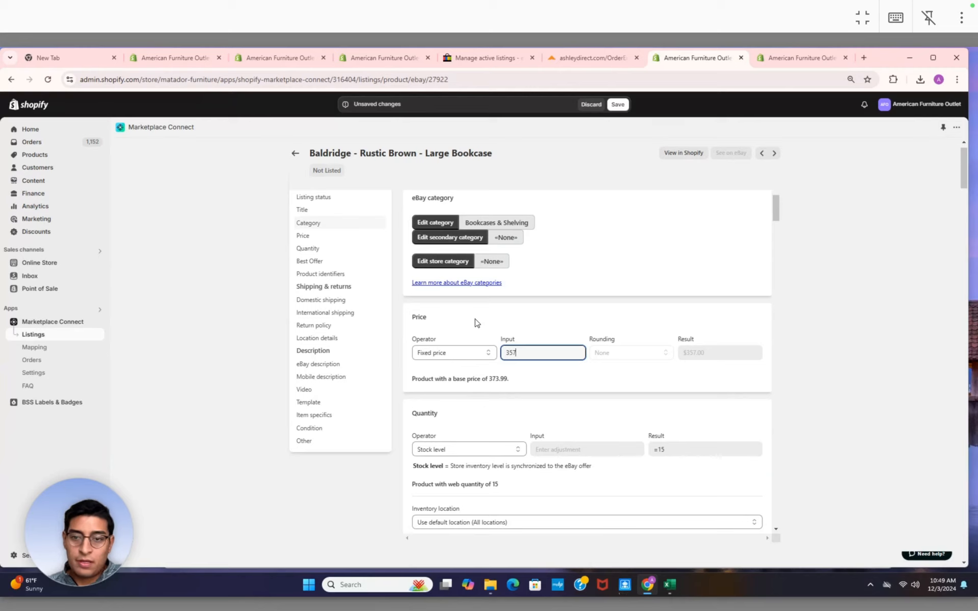
pyautogui.scroll(-2, 476, 322)
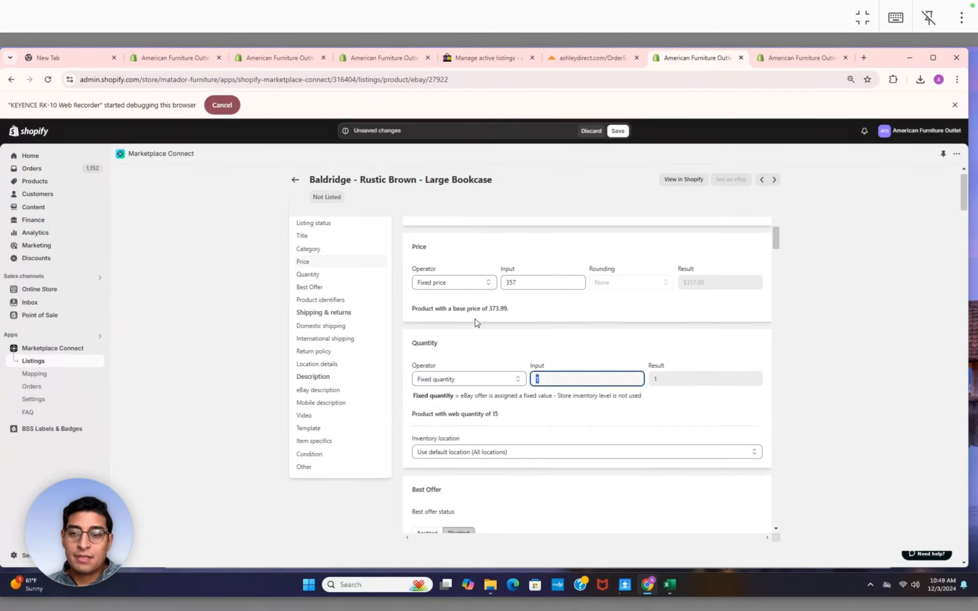
pyautogui.write('2')
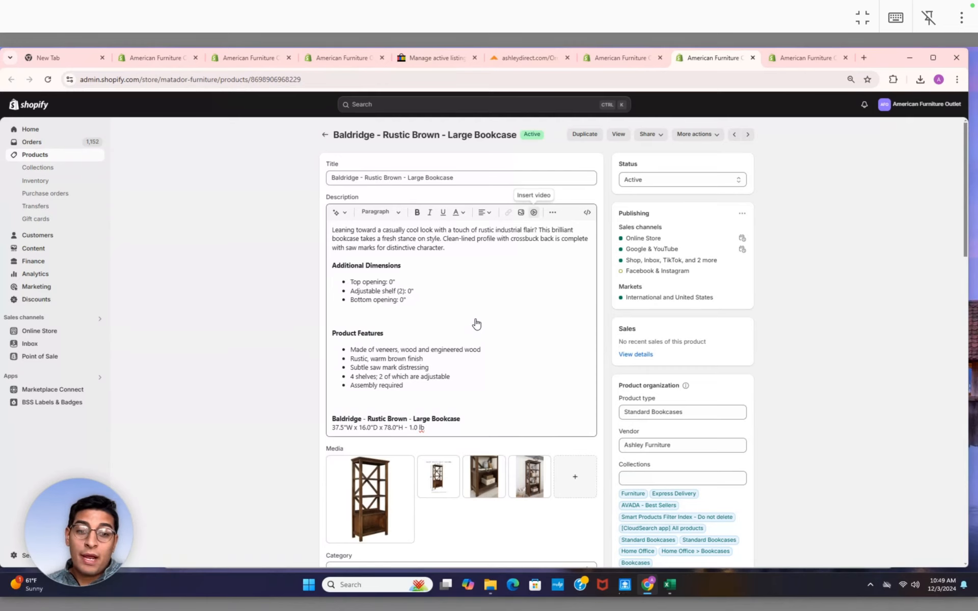
# Start the Baldridge bookcase's description with "WE DO NOT SHIP TO THE FOLLOWING STATES: DC, ID, MD, ME, MS, NM, SD" and save the product
pyautogui.click(476, 324)
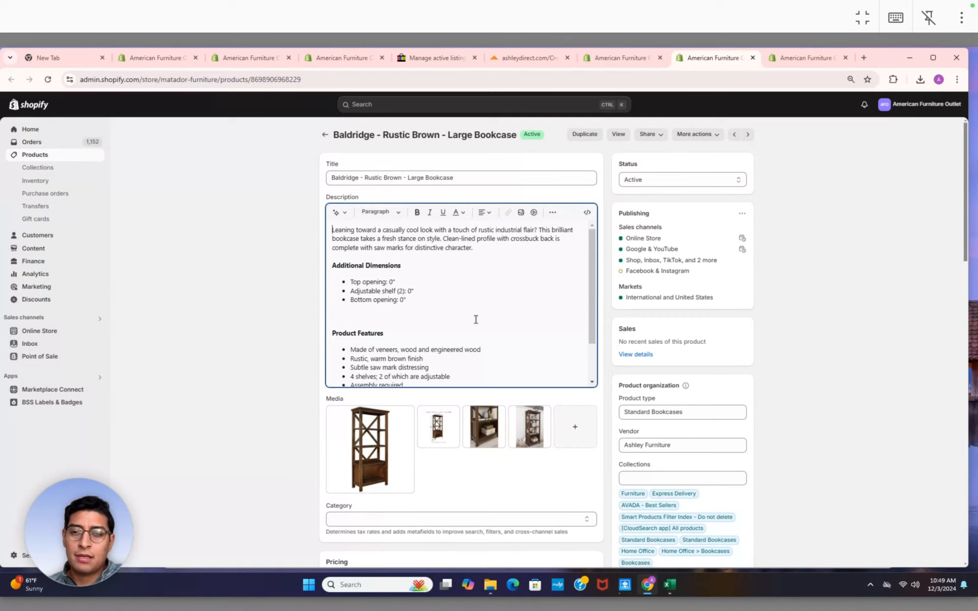
pyautogui.write('"')
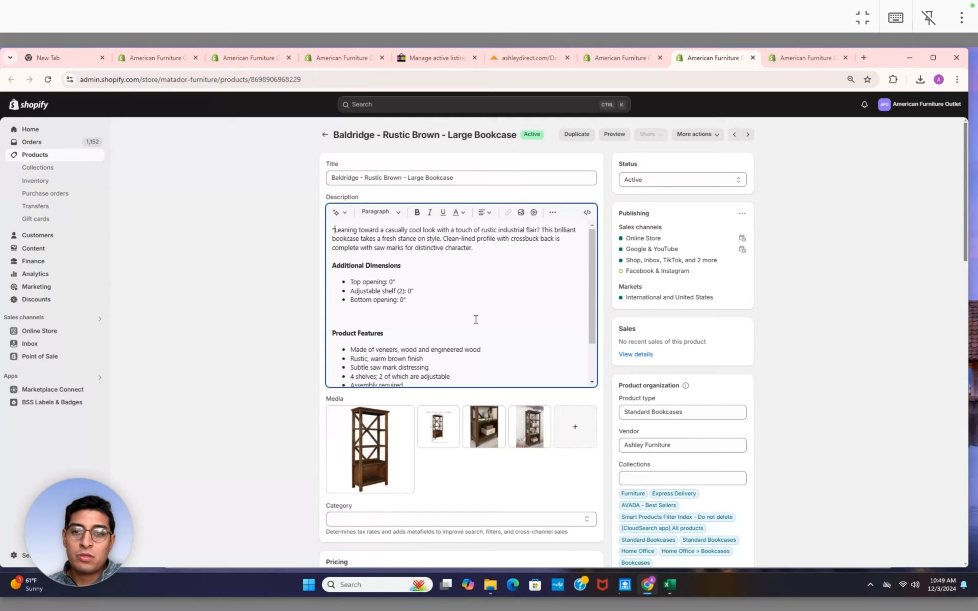
pyautogui.press('BackSpace')
pyautogui.write('WE DO NOT SHIP TO THE FOLLOWING STATES: DC, ID, MD, ME, MS, NM, SD')
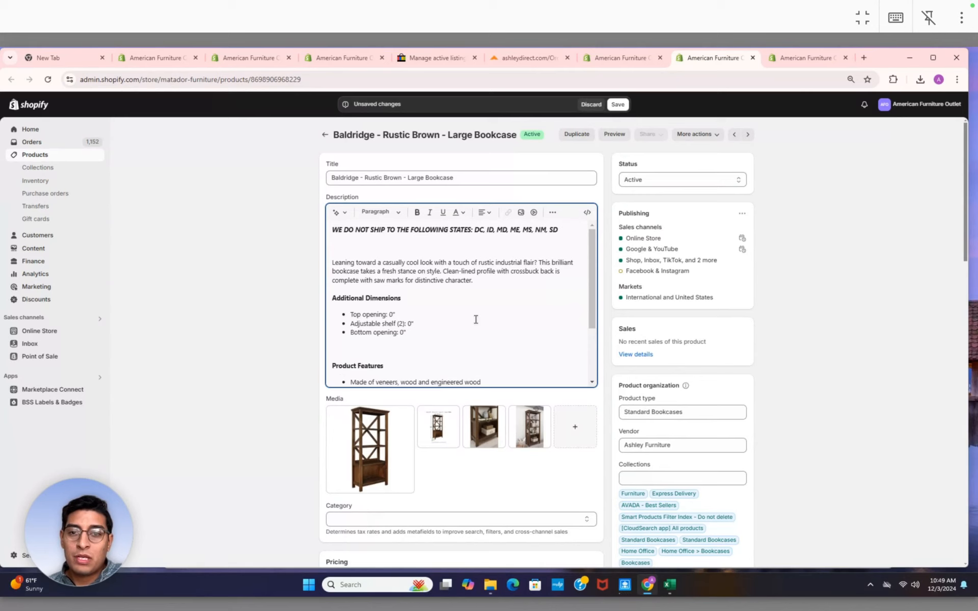
pyautogui.hotkey('ctrl', 'a')
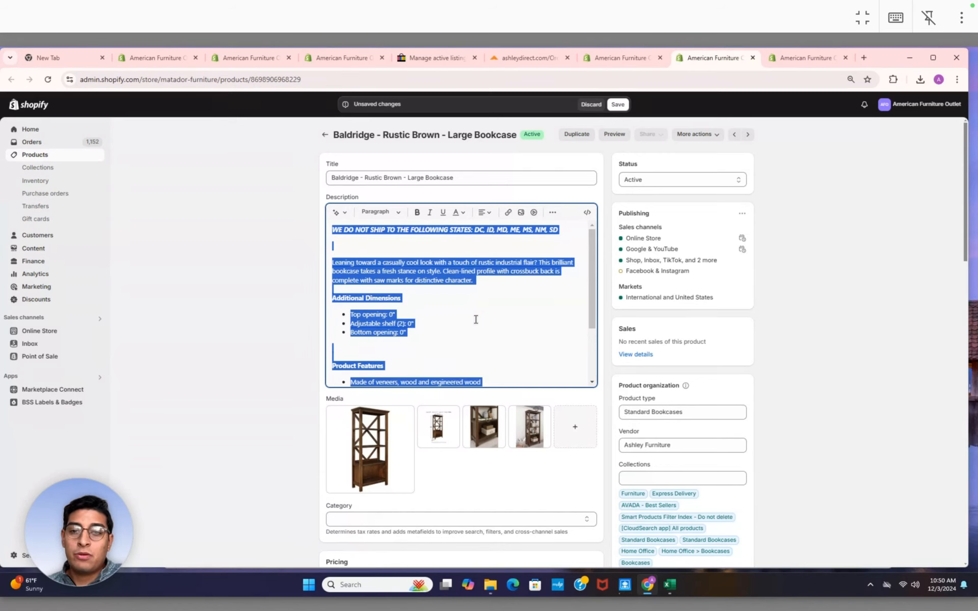
pyautogui.scroll(-8, 476, 320)
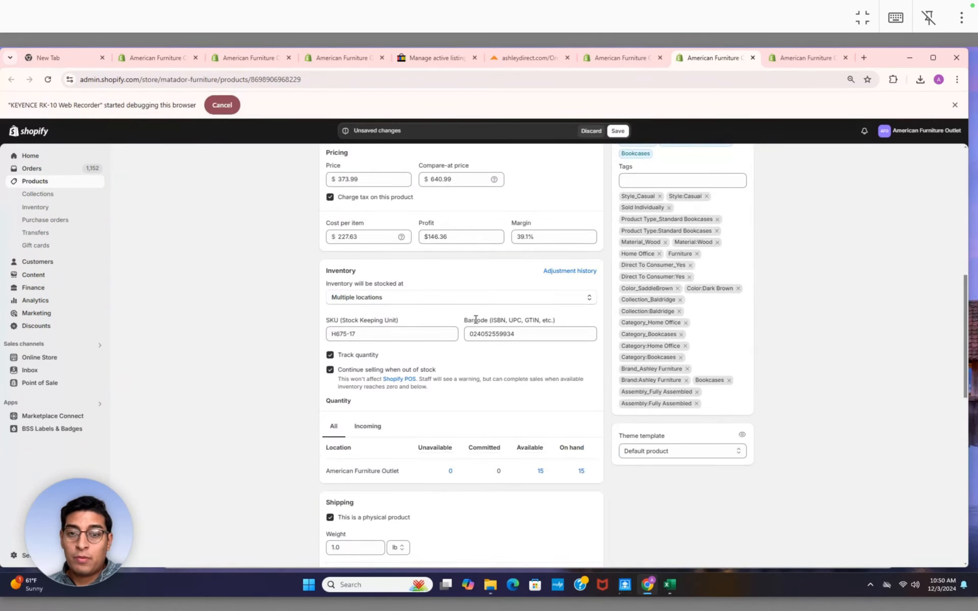
pyautogui.hotkey('ctrl', 's')
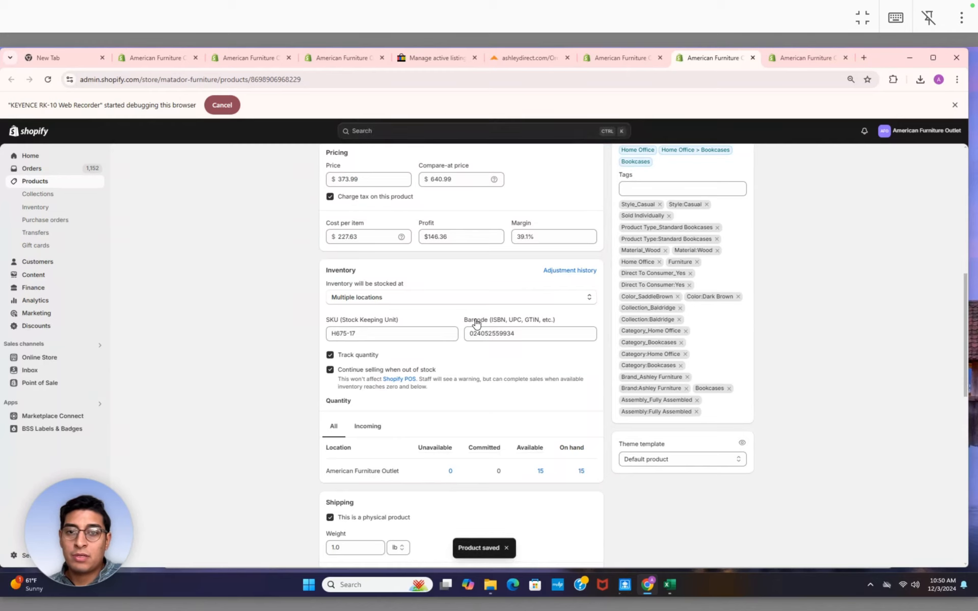
# Return to the bookcase's eBay listing and enter Wood as the material and 78.0 and 16.0 as item dimensions
pyautogui.hotkey('ctrl', 'shift', 'Tab')
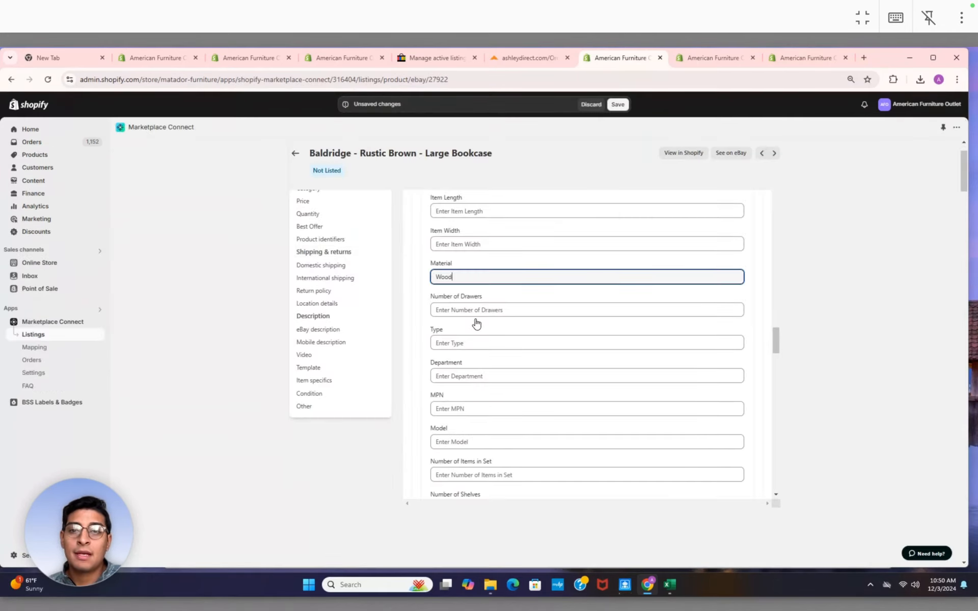
pyautogui.hotkey('shift', 'Tab')
pyautogui.write('78.0')
pyautogui.hotkey('shift', 'Tab')
pyautogui.write('16.0')
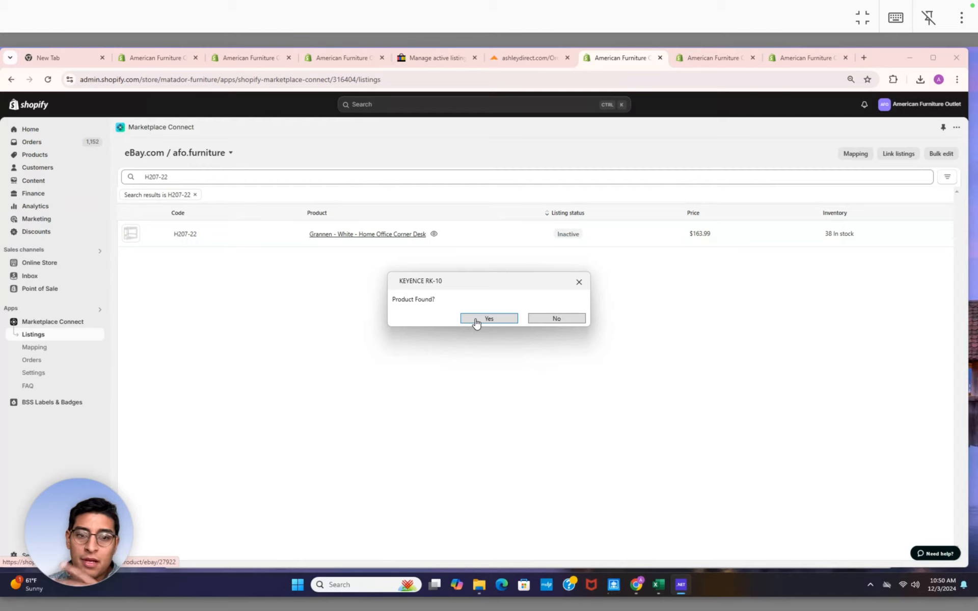
# Open the Grannen corner desk listing H207-22, confirm the product as found and set its eBay category to Home Office Desks
pyautogui.click(219, 239)
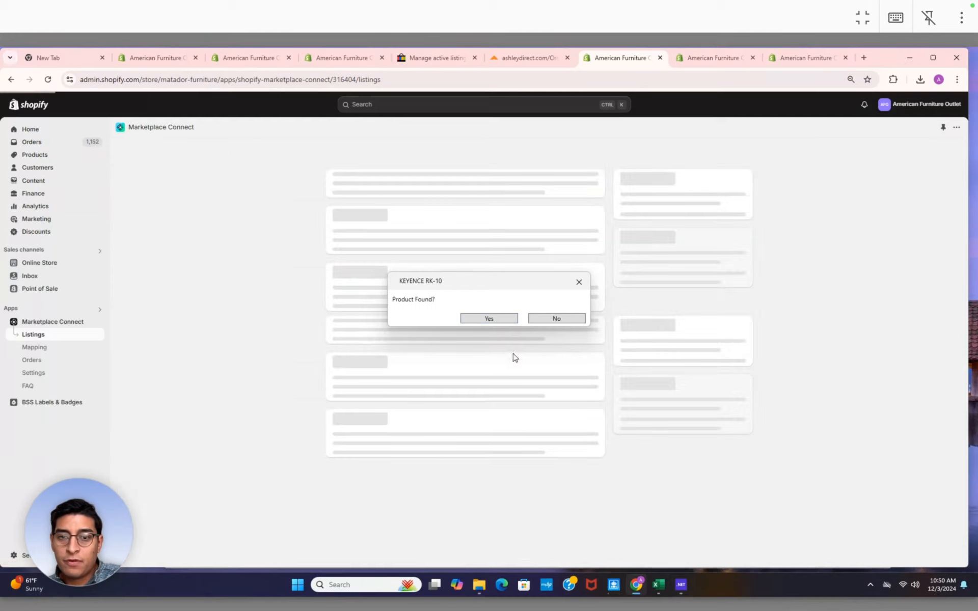
pyautogui.click(496, 319)
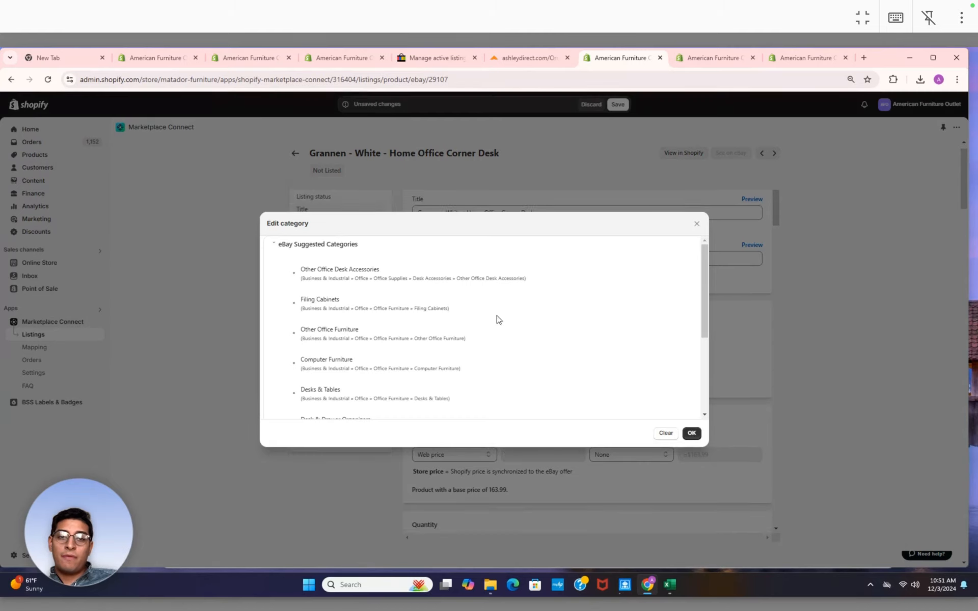
pyautogui.scroll(-3, 499, 320)
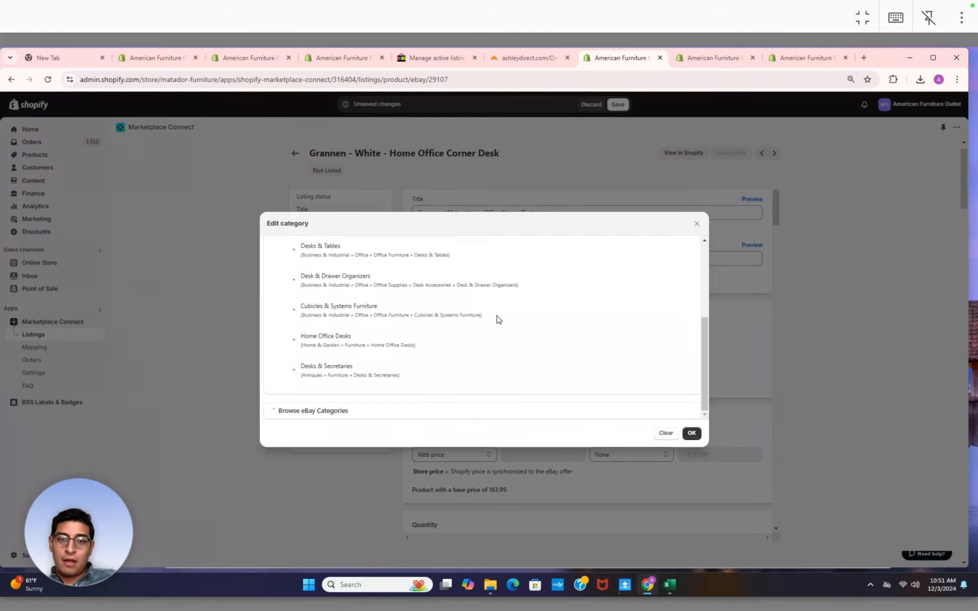
pyautogui.click(498, 322)
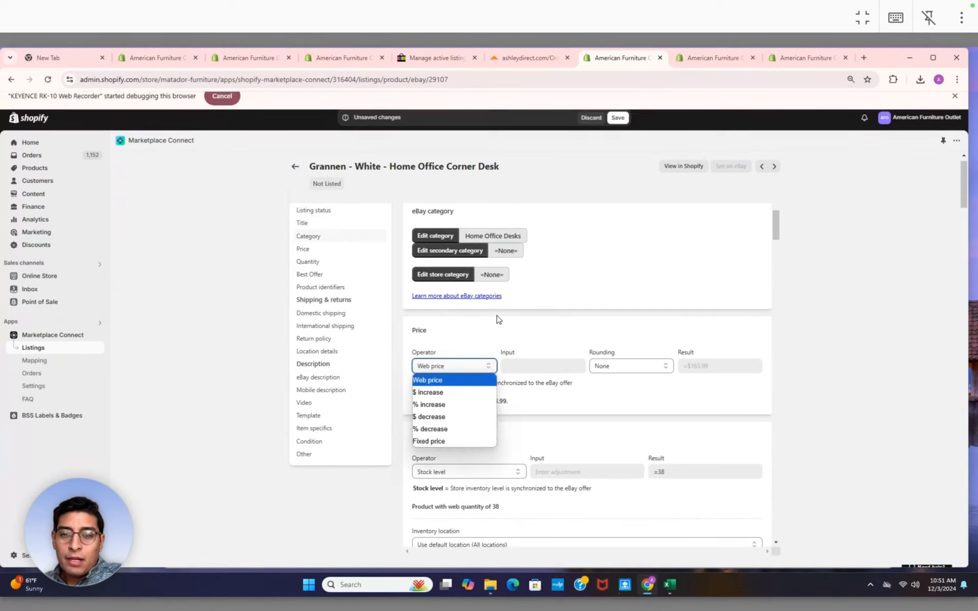
# Give the Grannen corner desk listing a fixed price of 129 and a fixed quantity of 2
pyautogui.write('129')
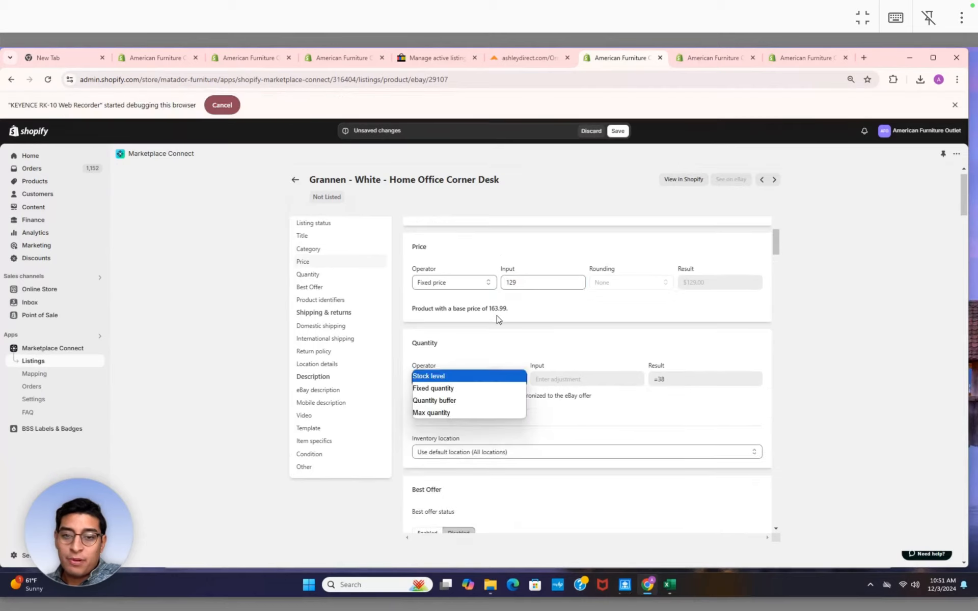
pyautogui.write('2')
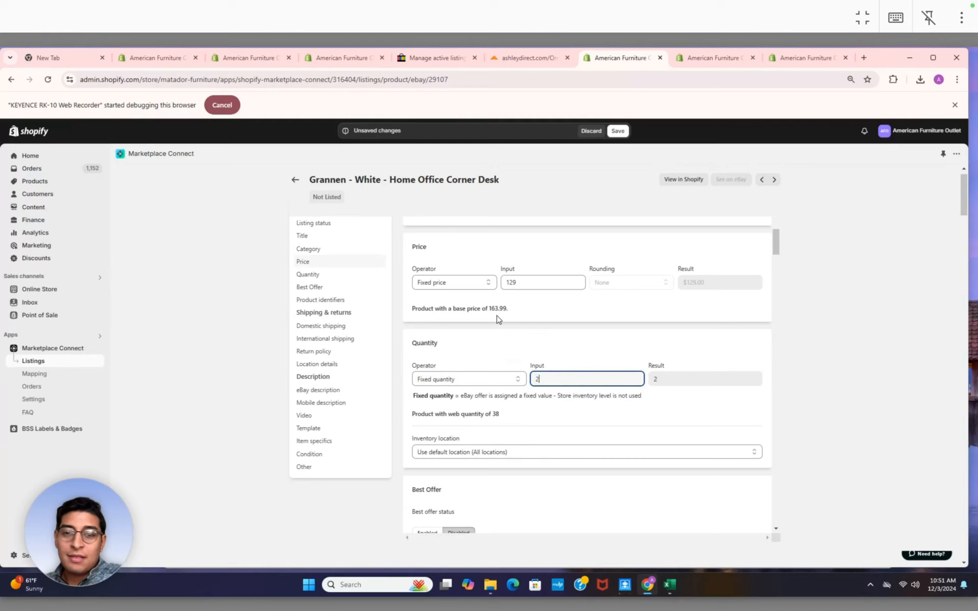